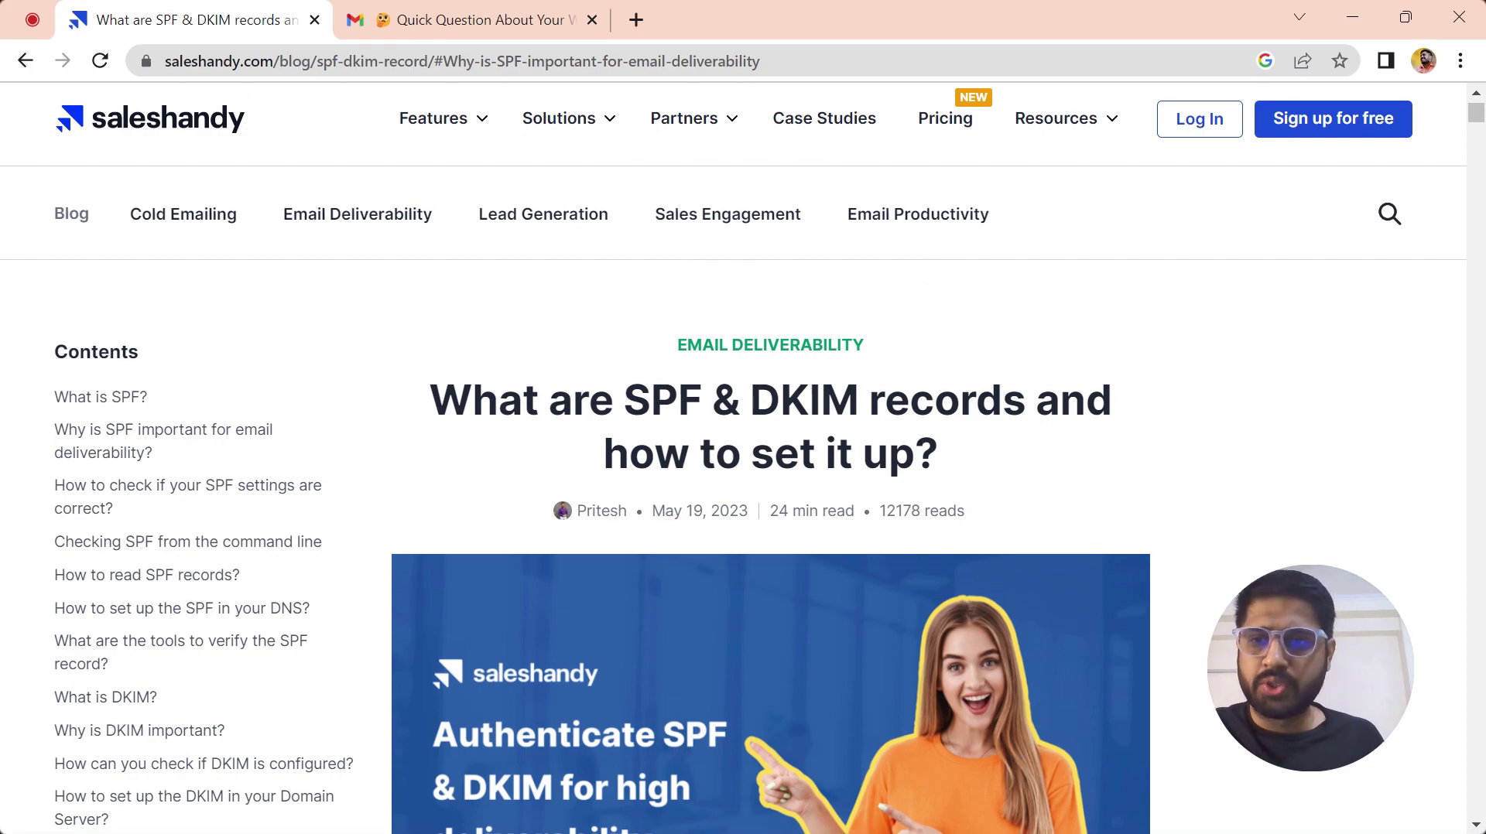
- Jump to the 'What is SPF?' section of the SPF and DKIM setup article
left_click(132, 396)
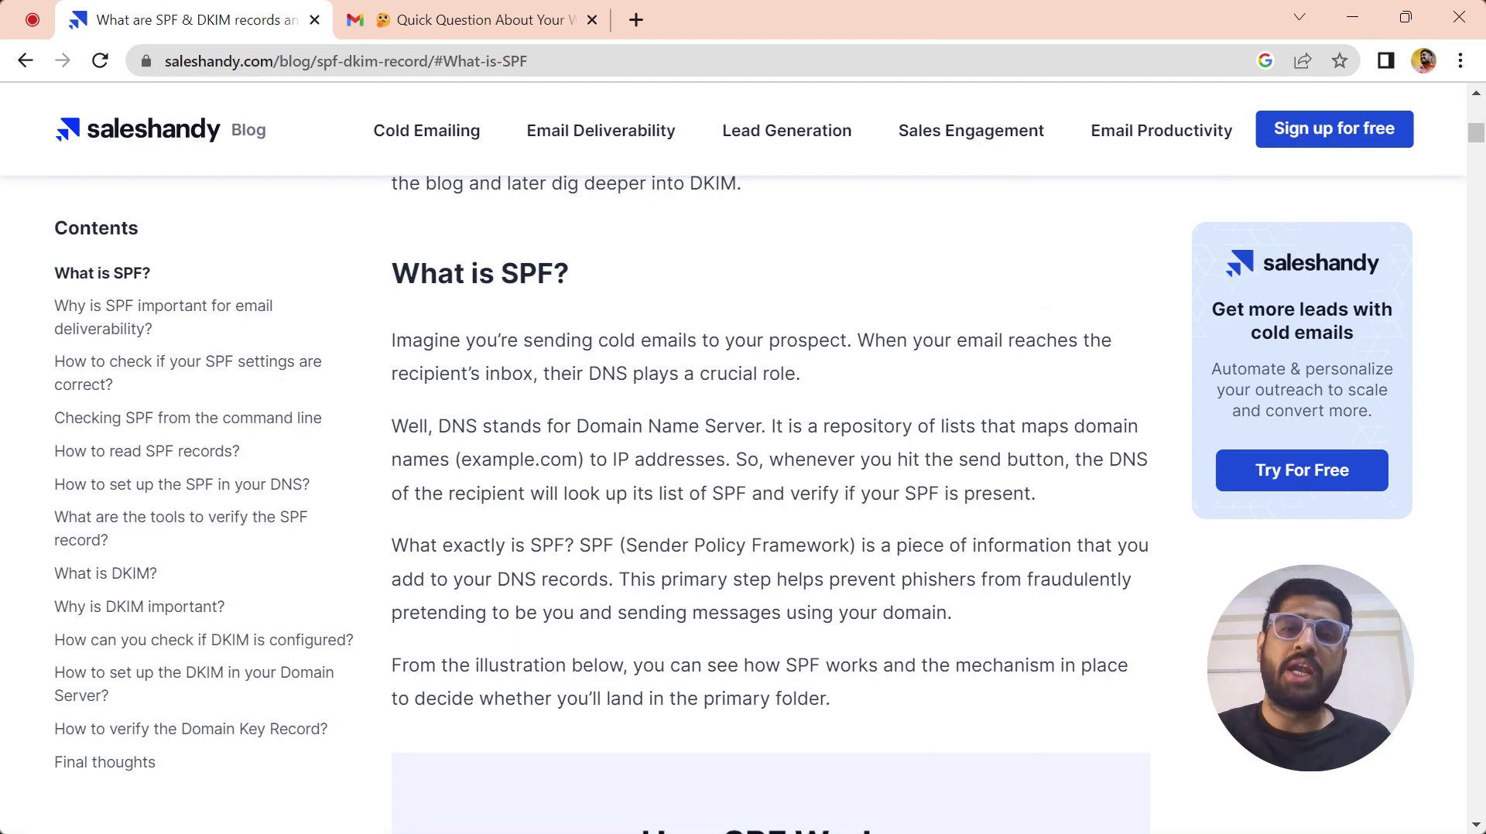
- Scroll through the How SPF Works diagram from Step Three to Step Five's Authenticated/Rejected outcome
scroll(770, 510, "down", 8)
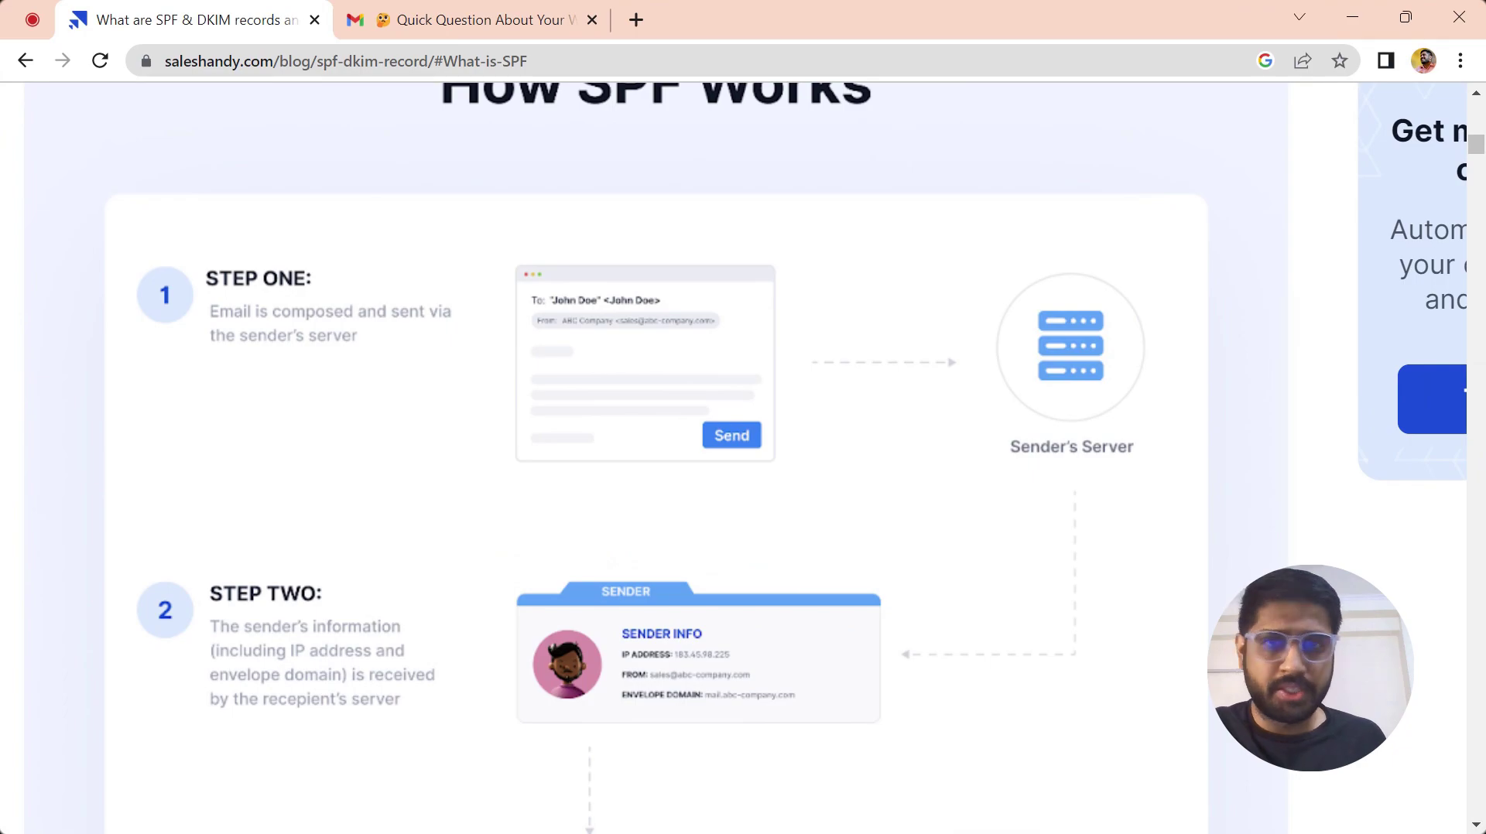
scroll(743, 457, "down", 3)
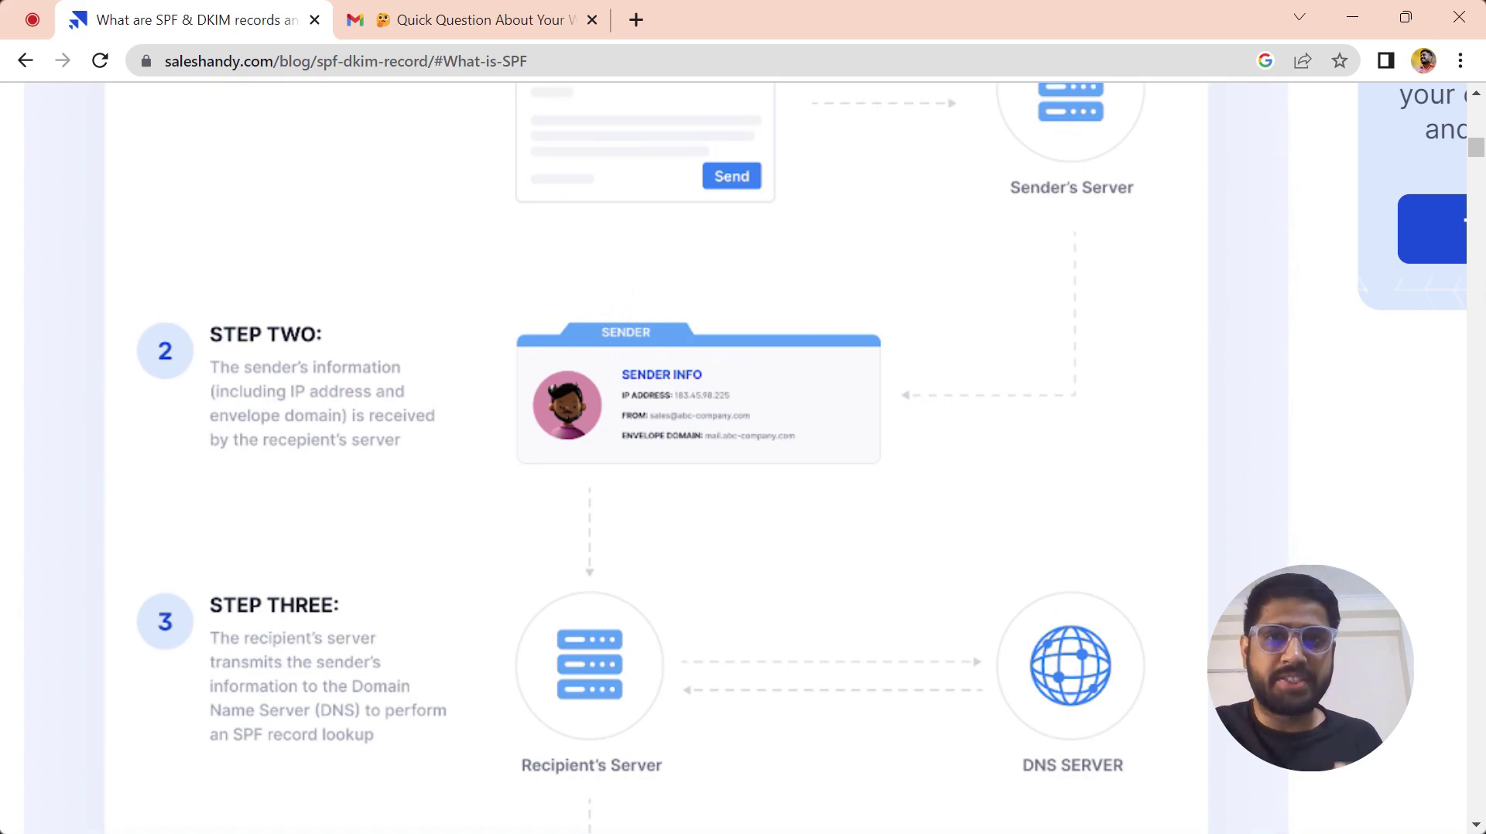
scroll(801, 460, "down", 3)
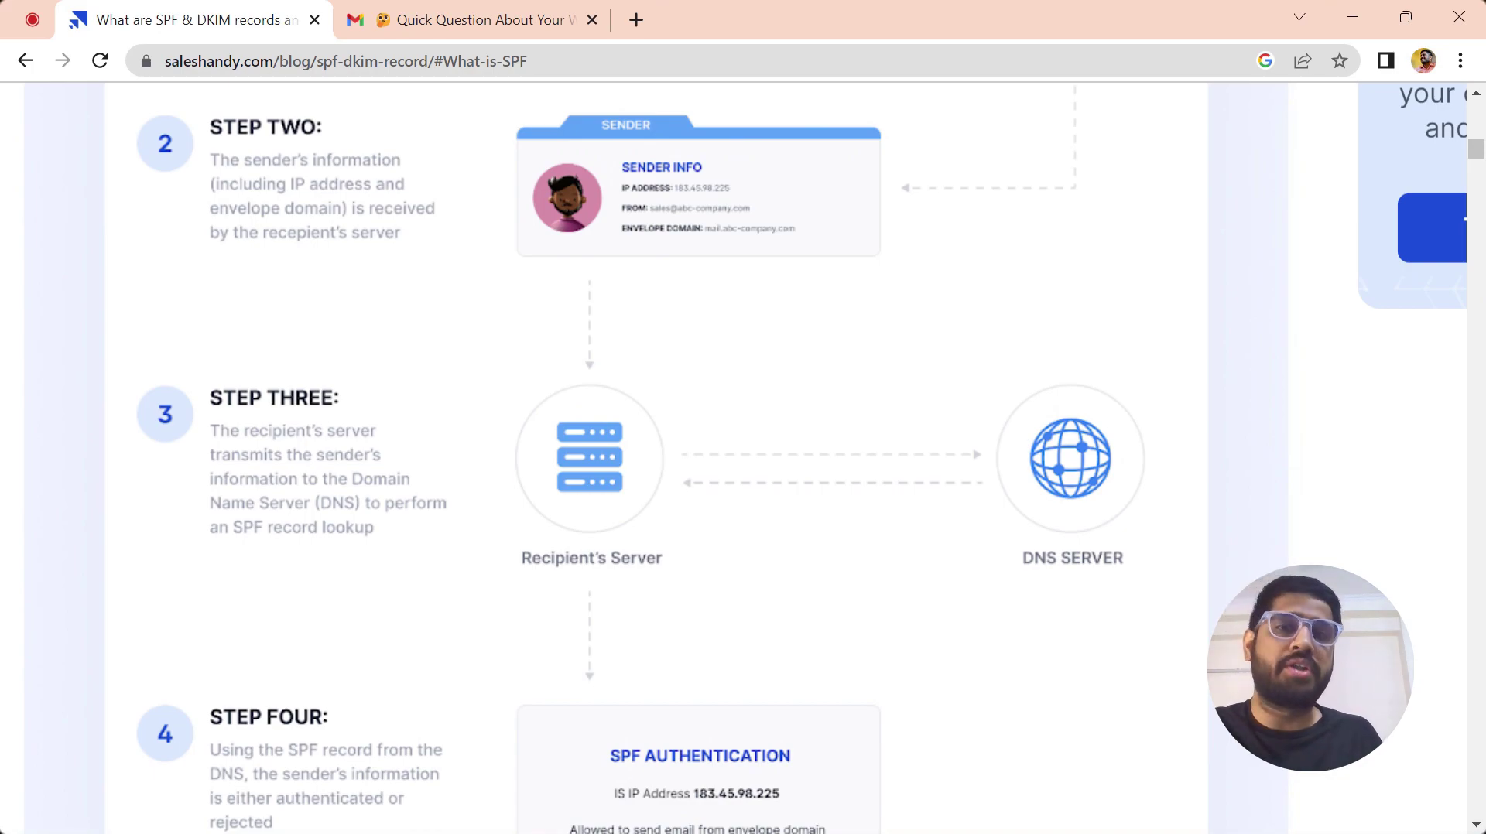
scroll(743, 457, "down", 4)
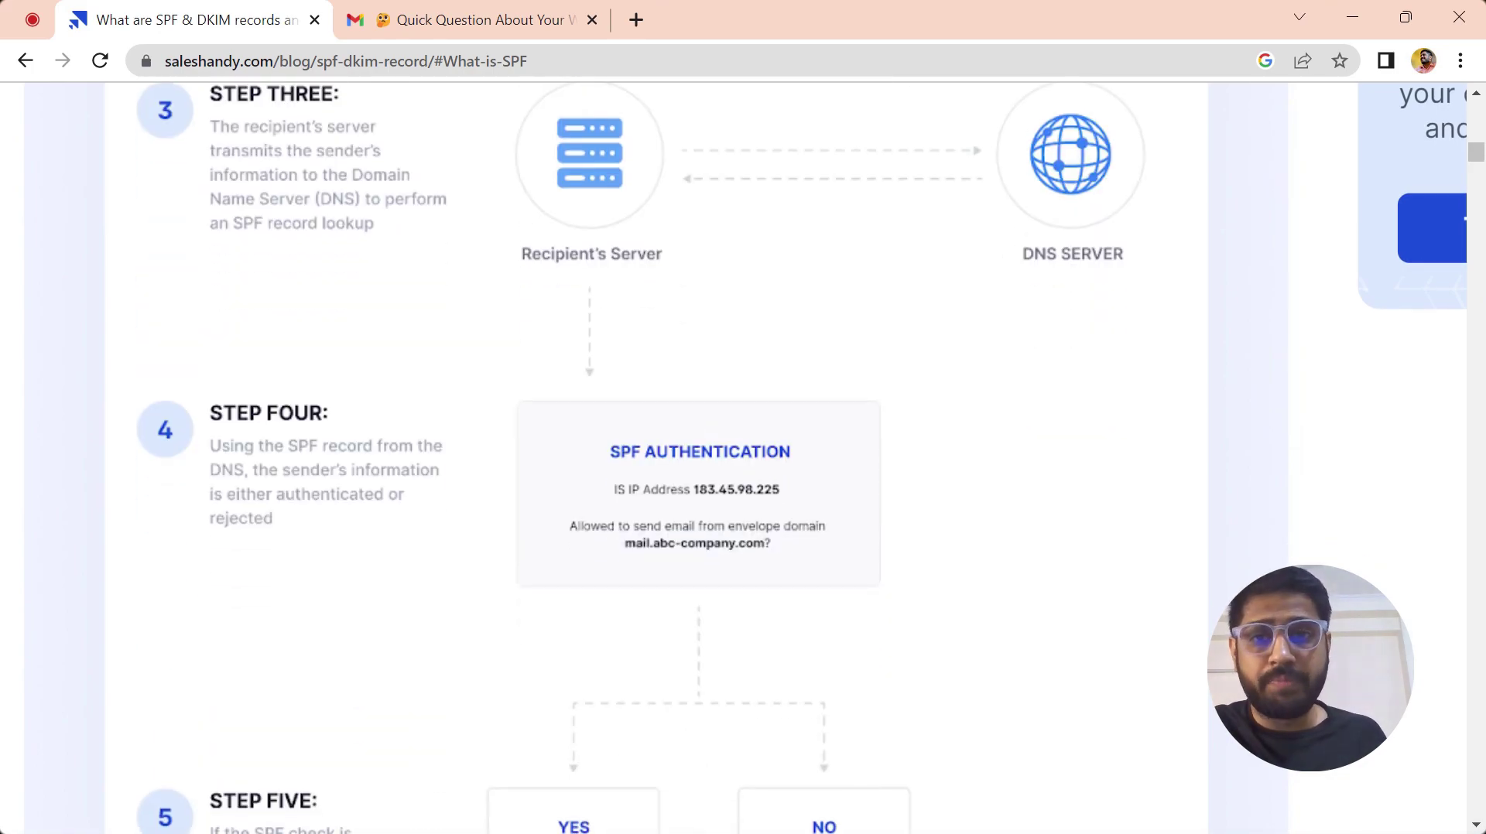
scroll(743, 457, "down", 1)
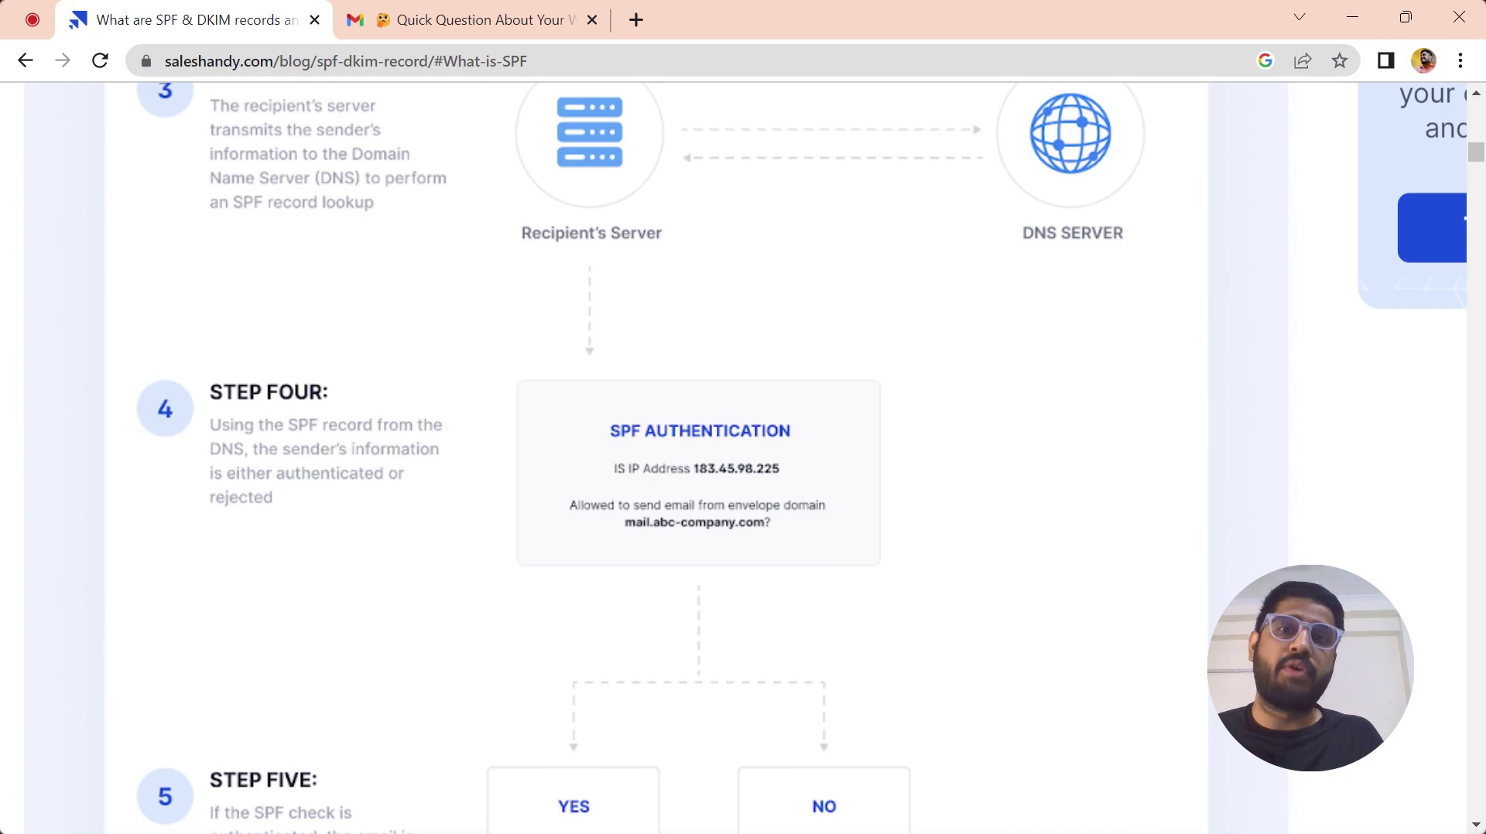
scroll(697, 456, "down", 3)
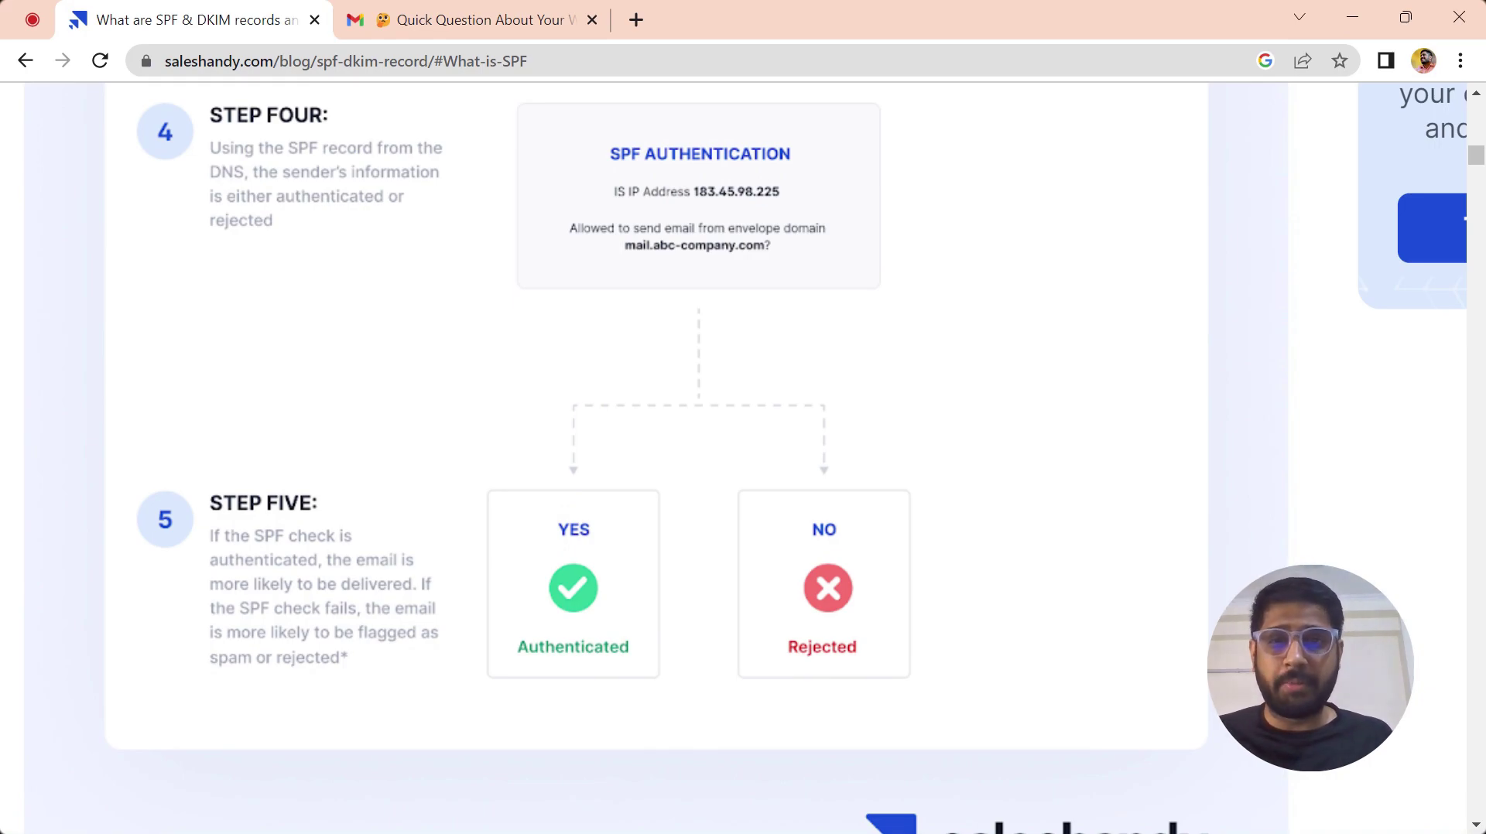
scroll(943, 774, "down", 5)
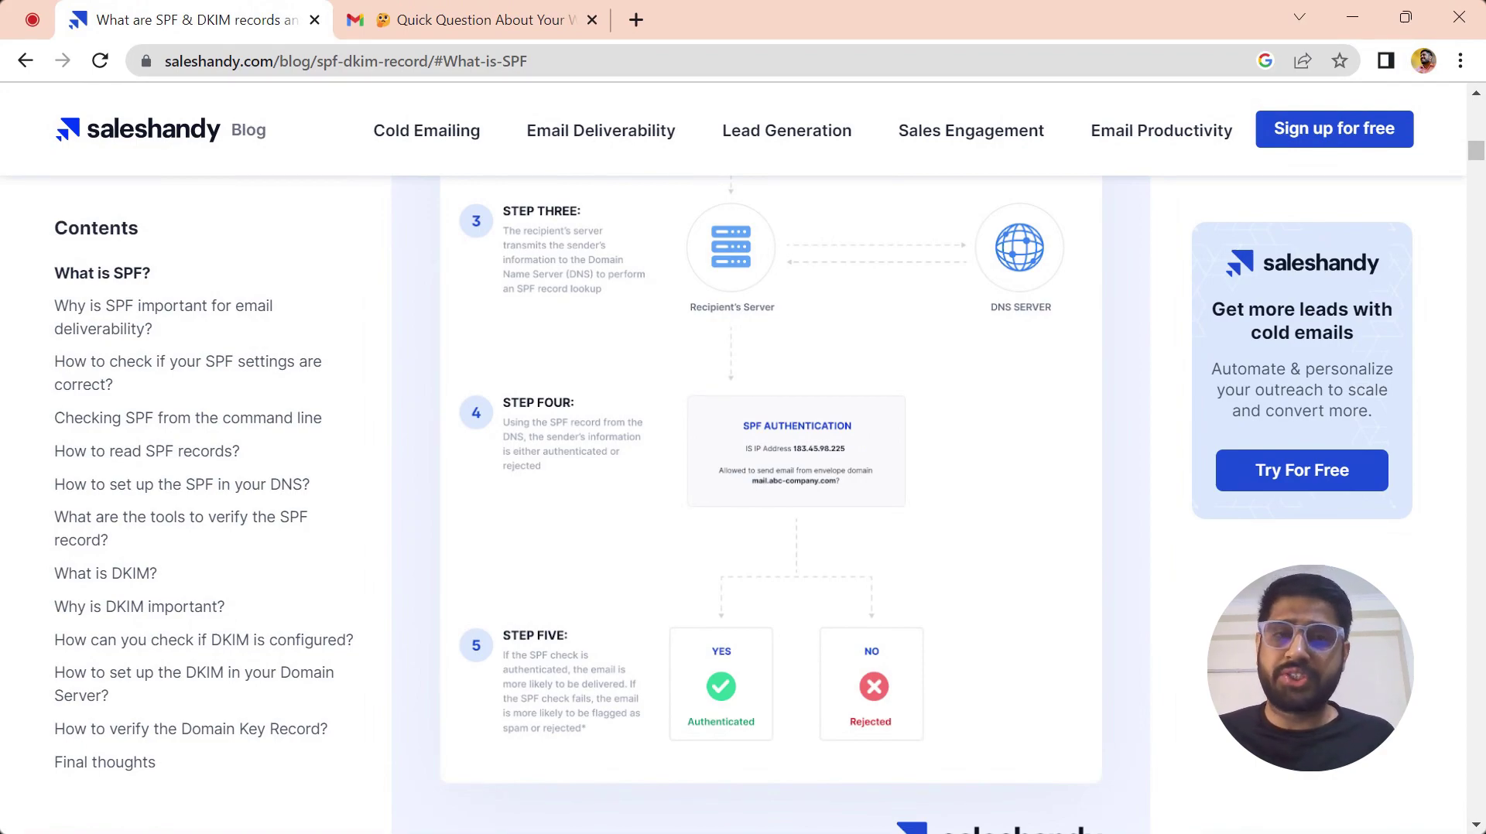
- Check the 'Quick Question About Your Weekend' email's original headers for SPF, DKIM and DMARC PASS
left_click(542, 19)
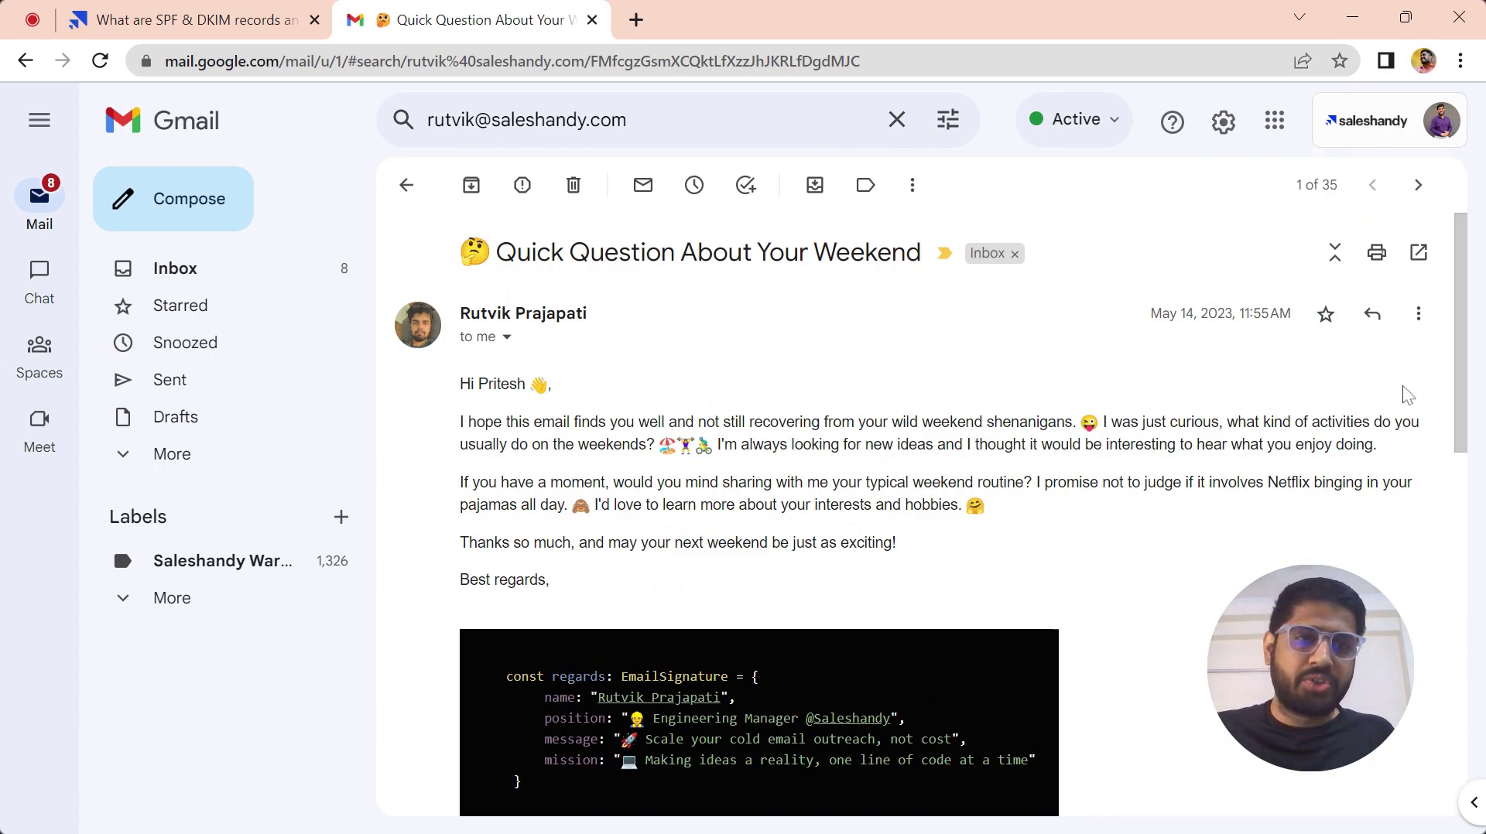
left_click(1419, 315)
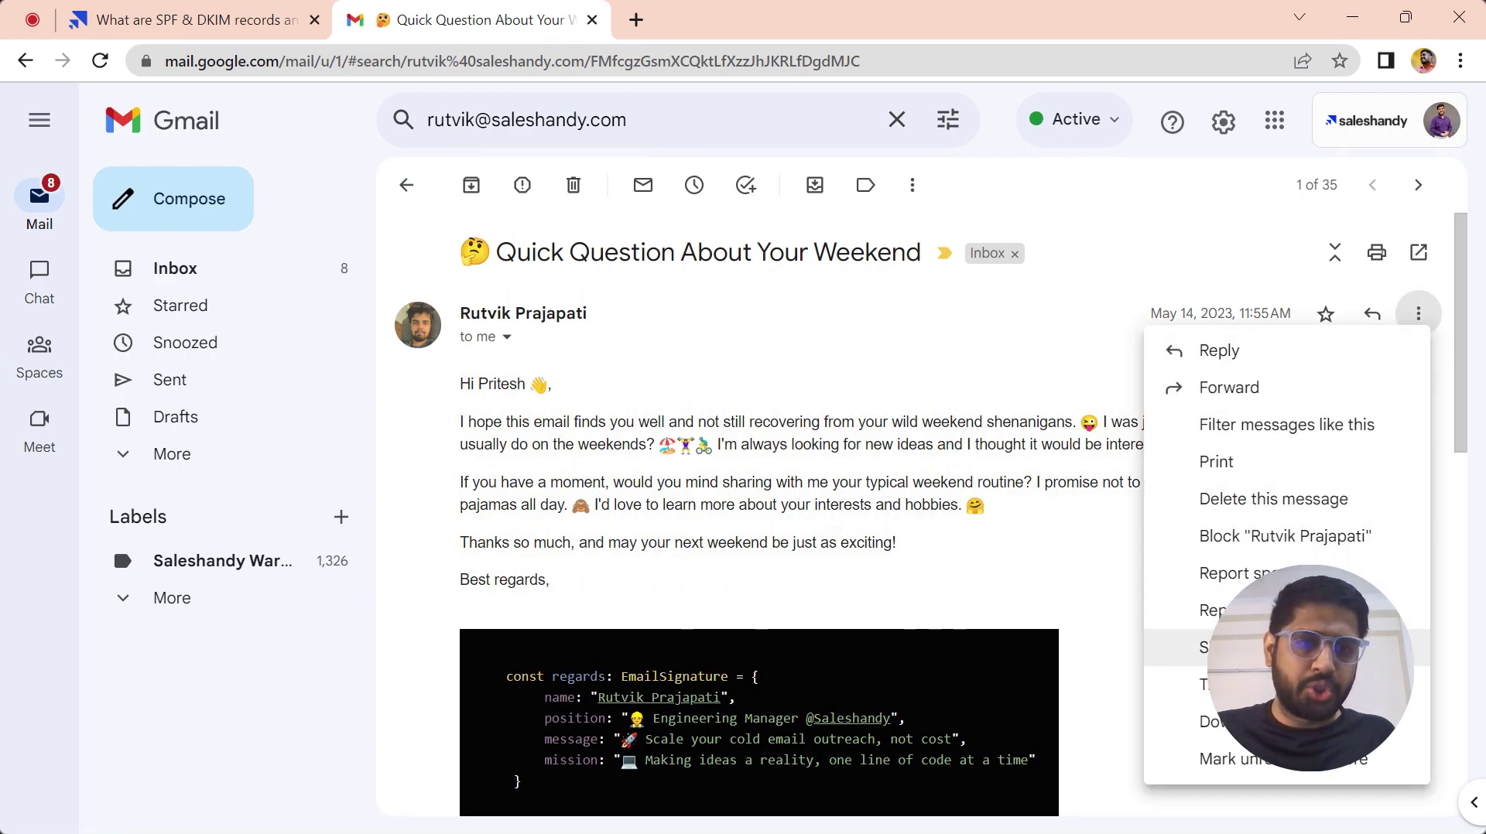
left_click(1238, 647)
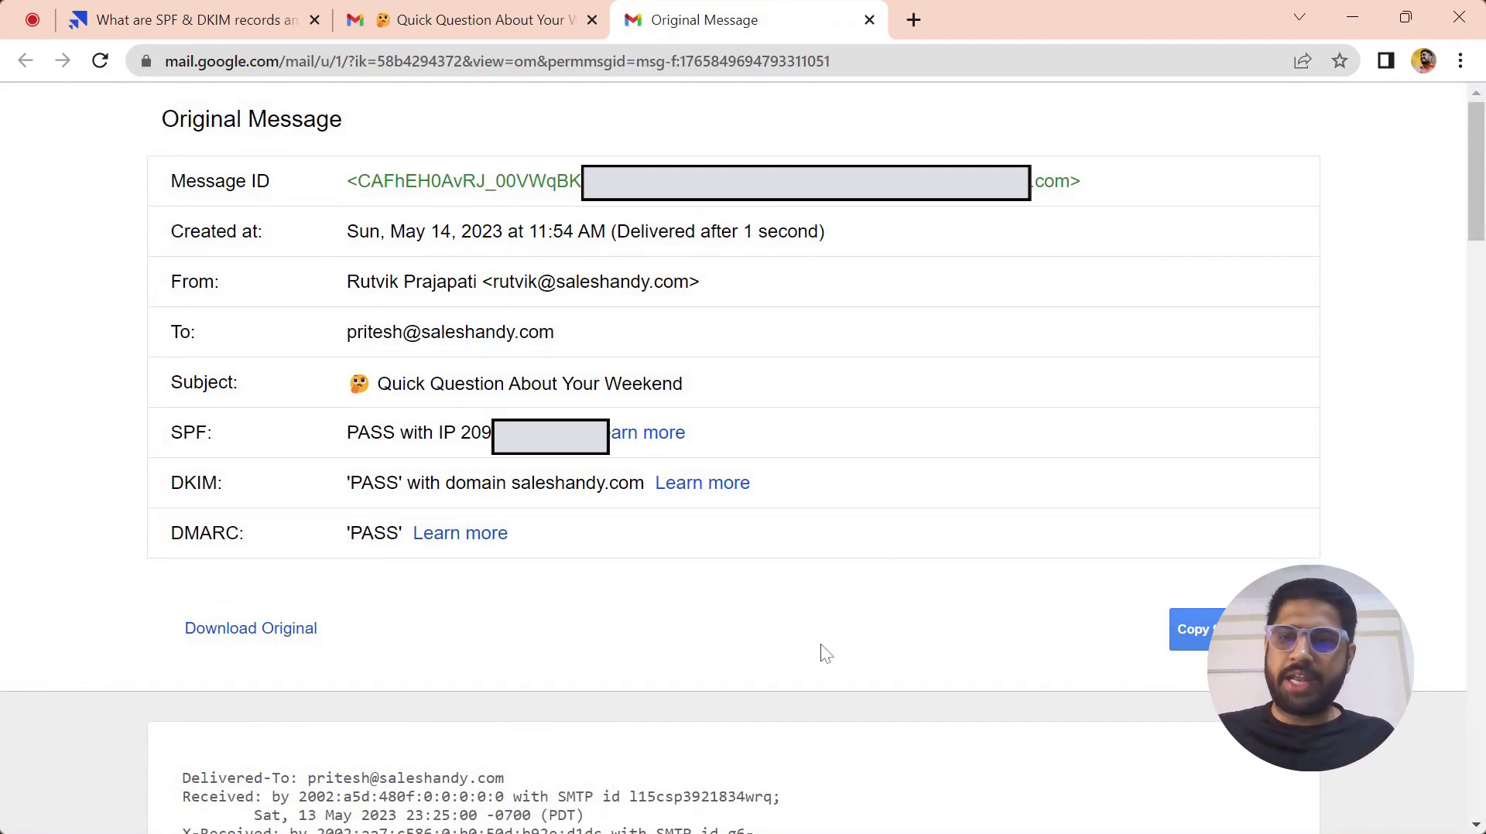
mouse_move(171, 433)
left_mouse_down()
mouse_move(213, 433)
mouse_move(147, 433)
left_mouse_up()
left_click(147, 433)
left_click_drag(341, 433, 490, 435)
left_click(489, 434)
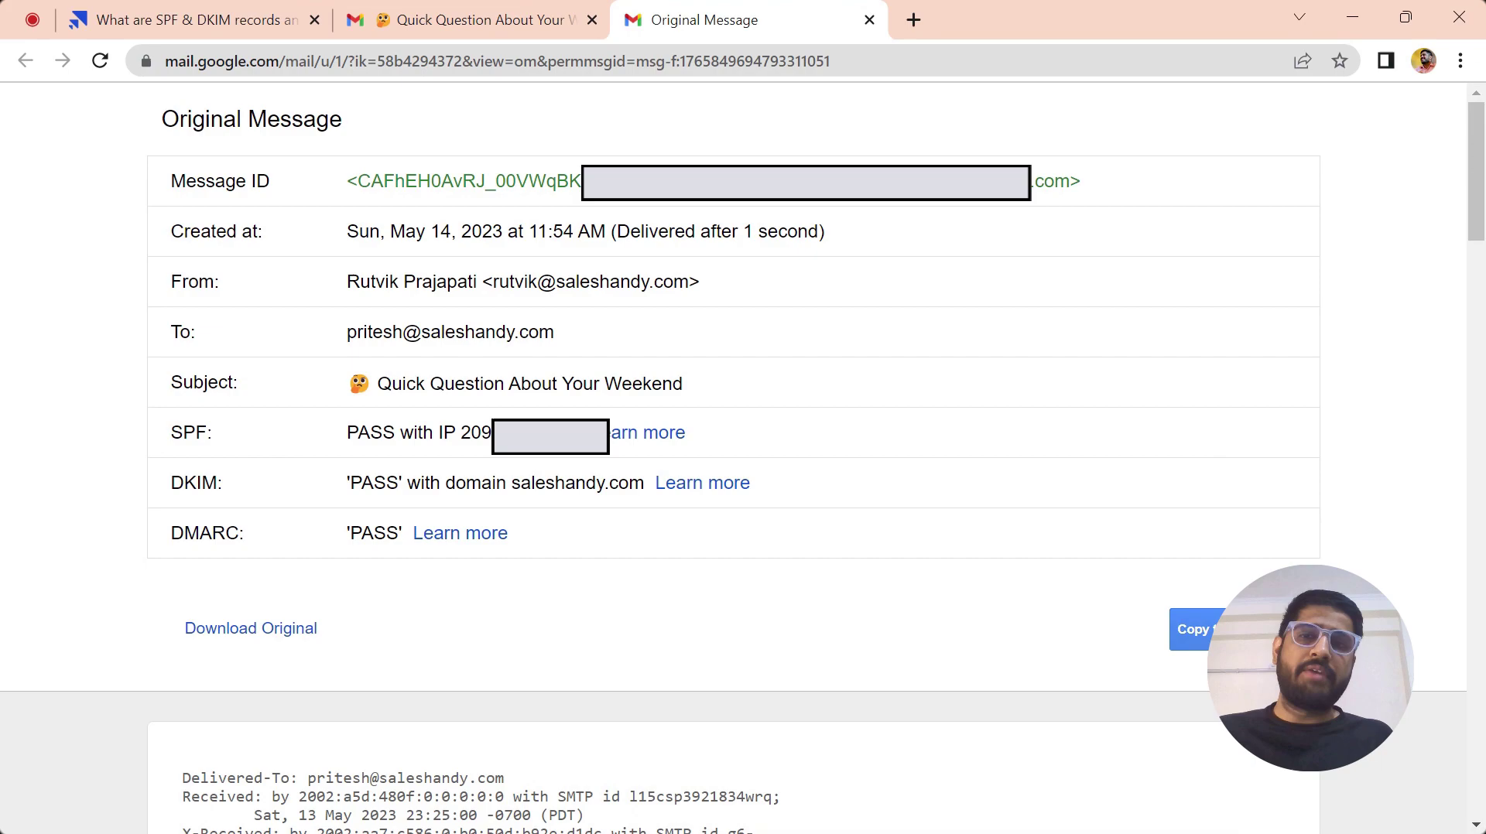
left_click(869, 20)
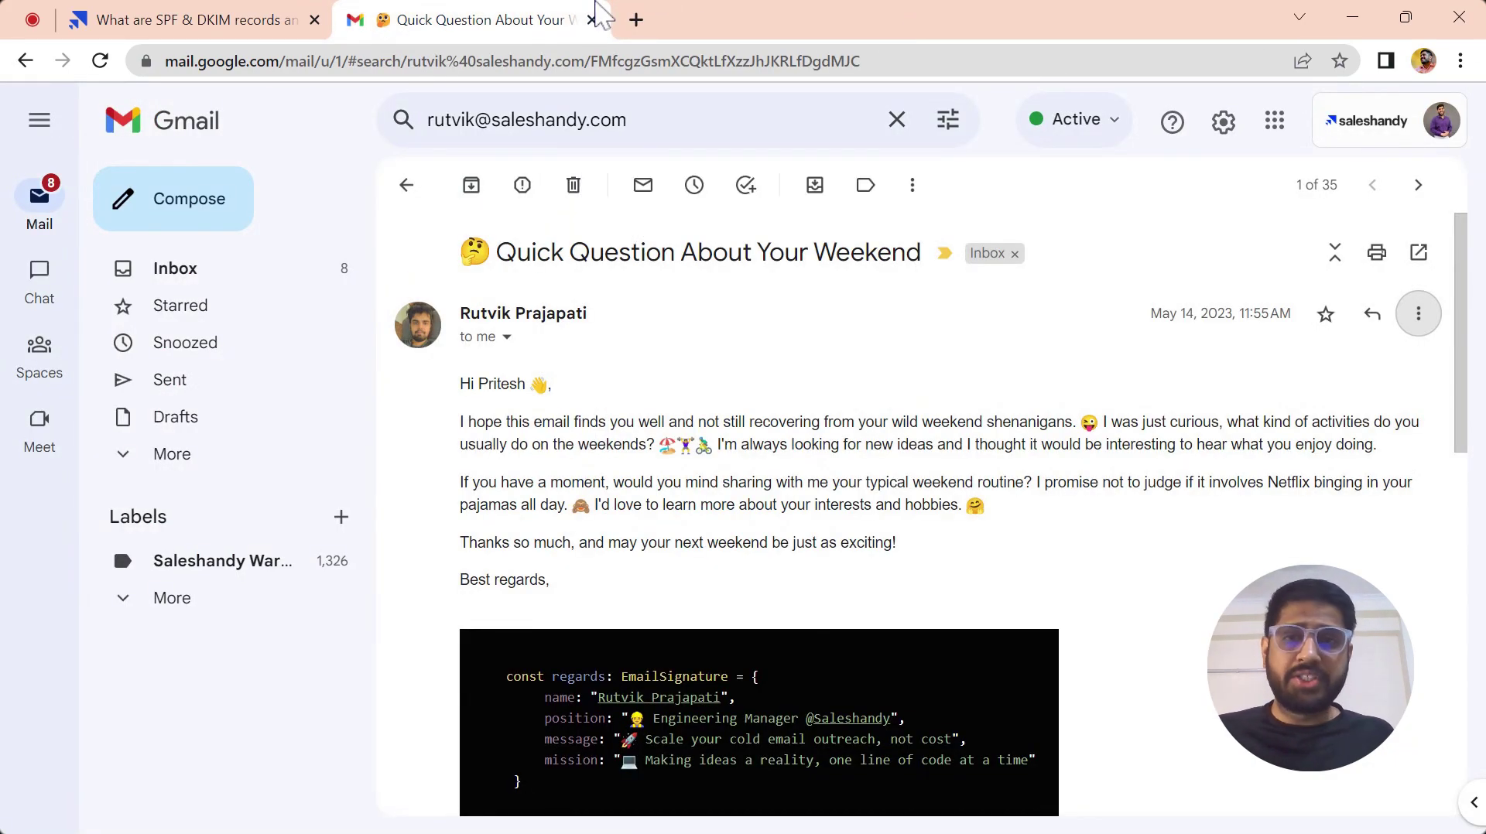
- Find mail-tester.com, copy its generated test address, and return to the Gmail email
left_click(636, 20)
type("mail")
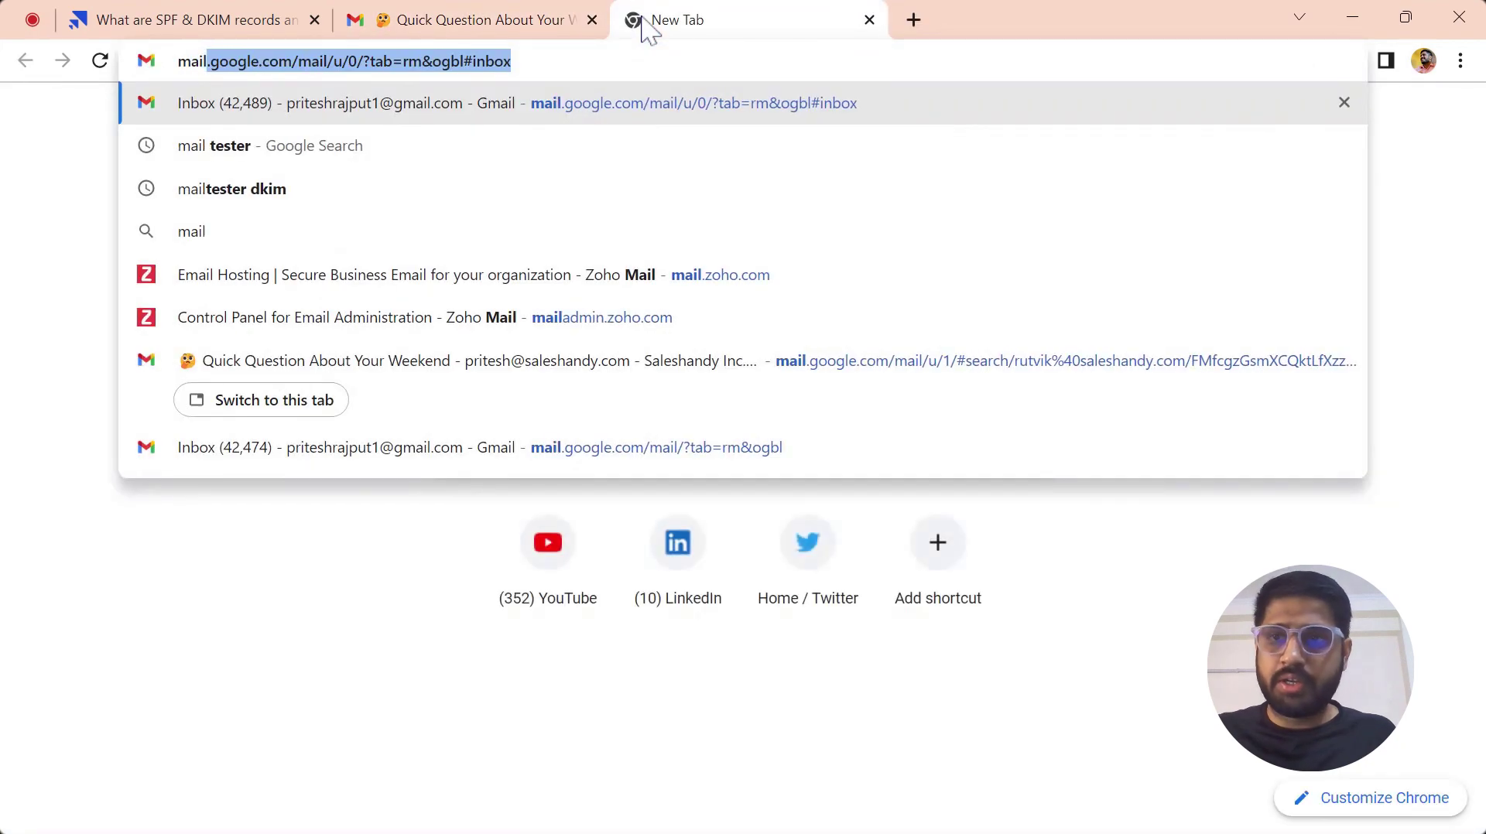
type(" tes")
key("Return")
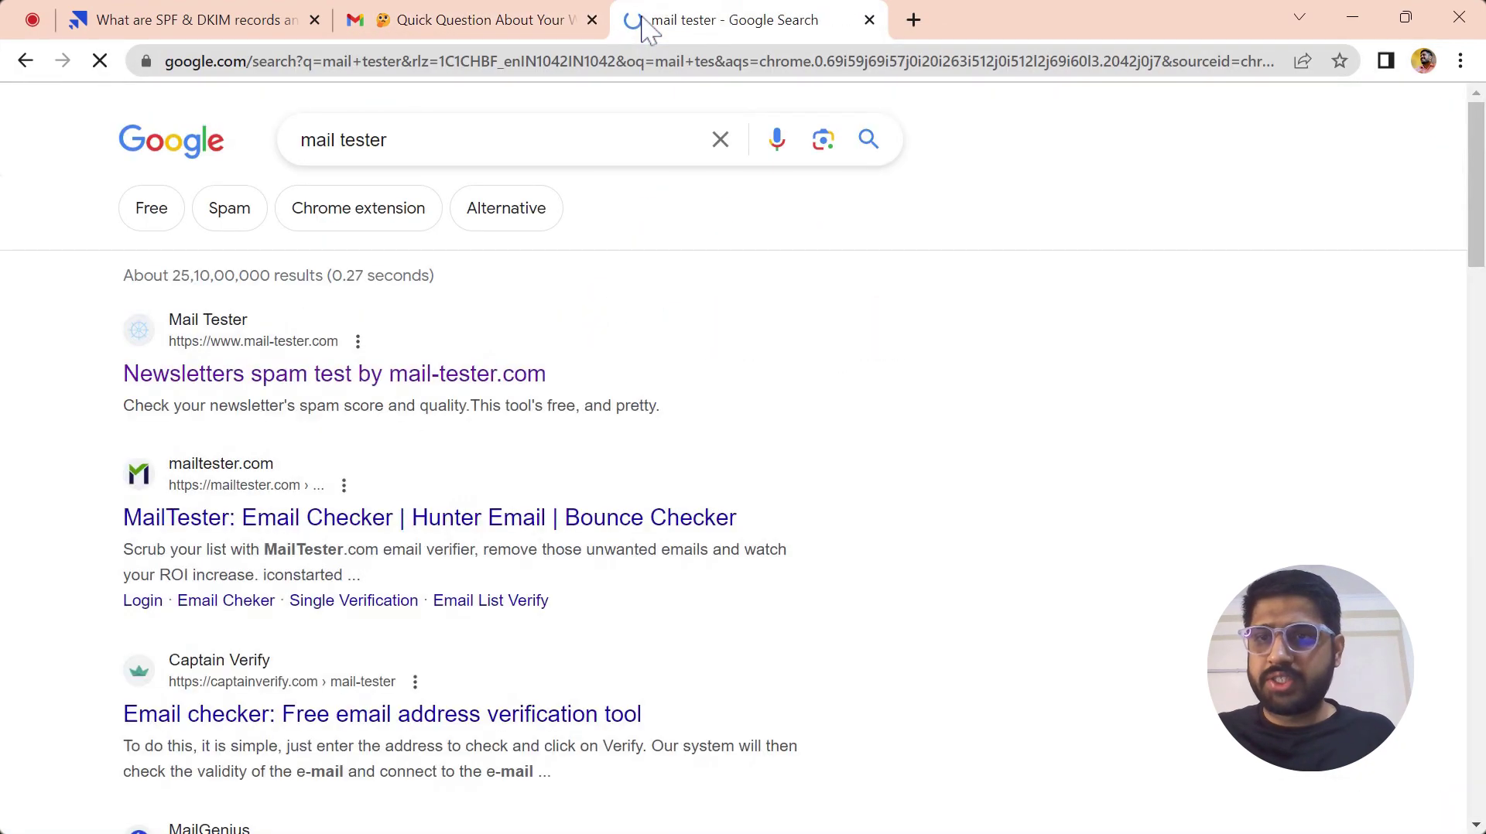
left_click(338, 369)
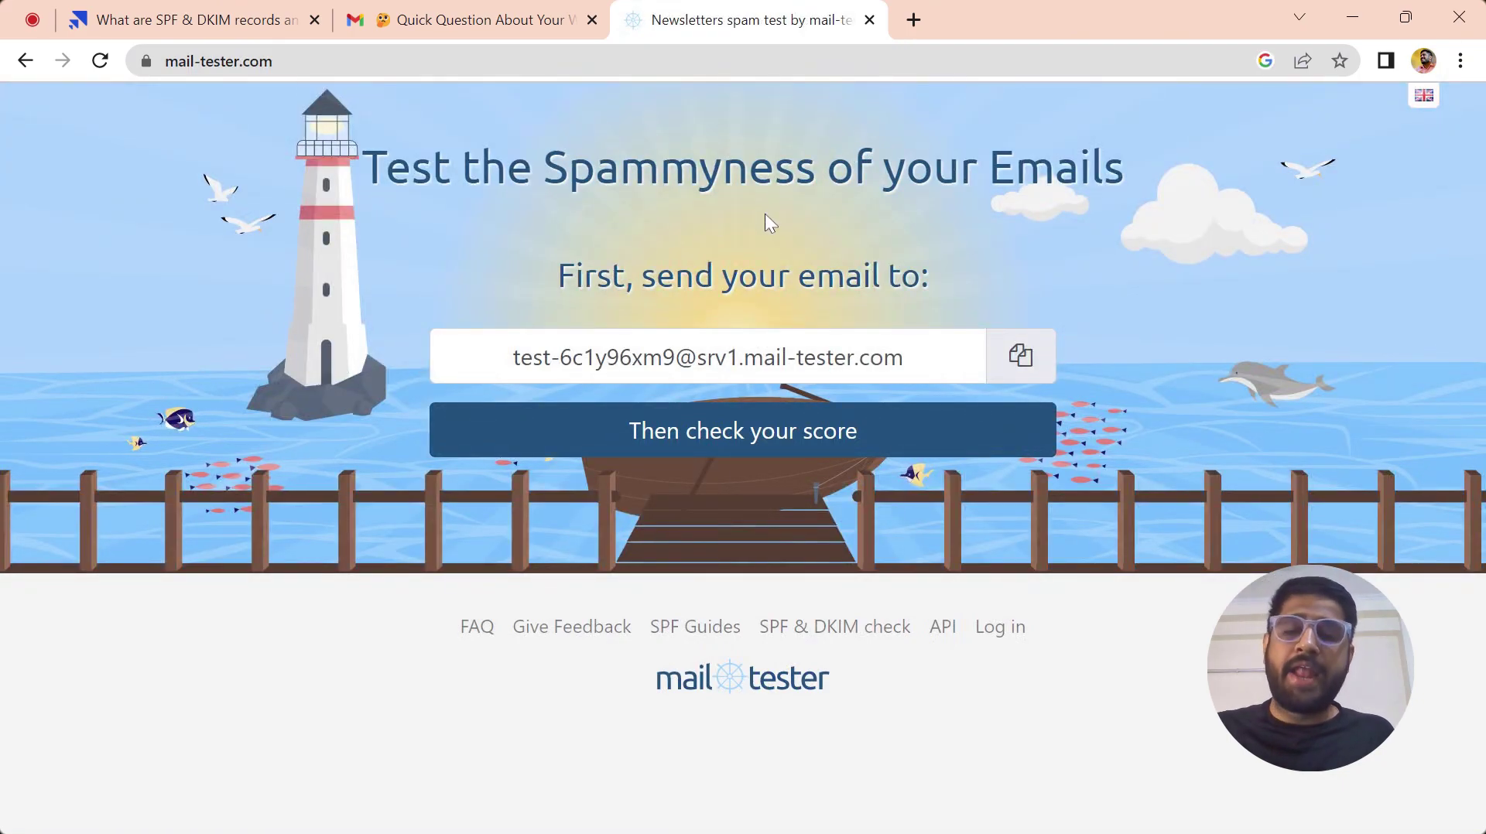
left_click(1022, 364)
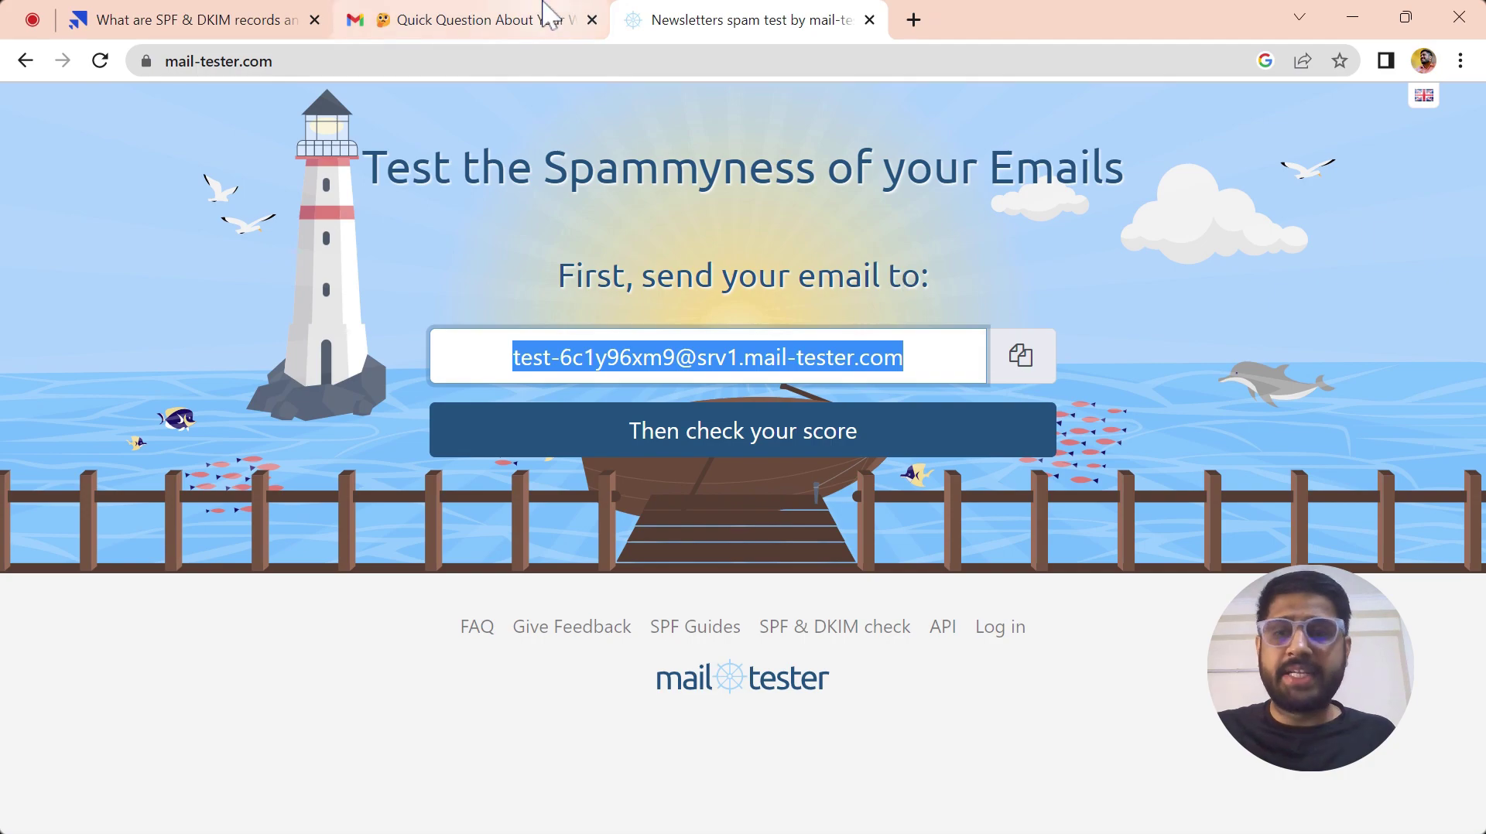
left_click(550, 18)
- Send an email with subject 'test' to the Mail Tester address and start its score check
left_click(194, 207)
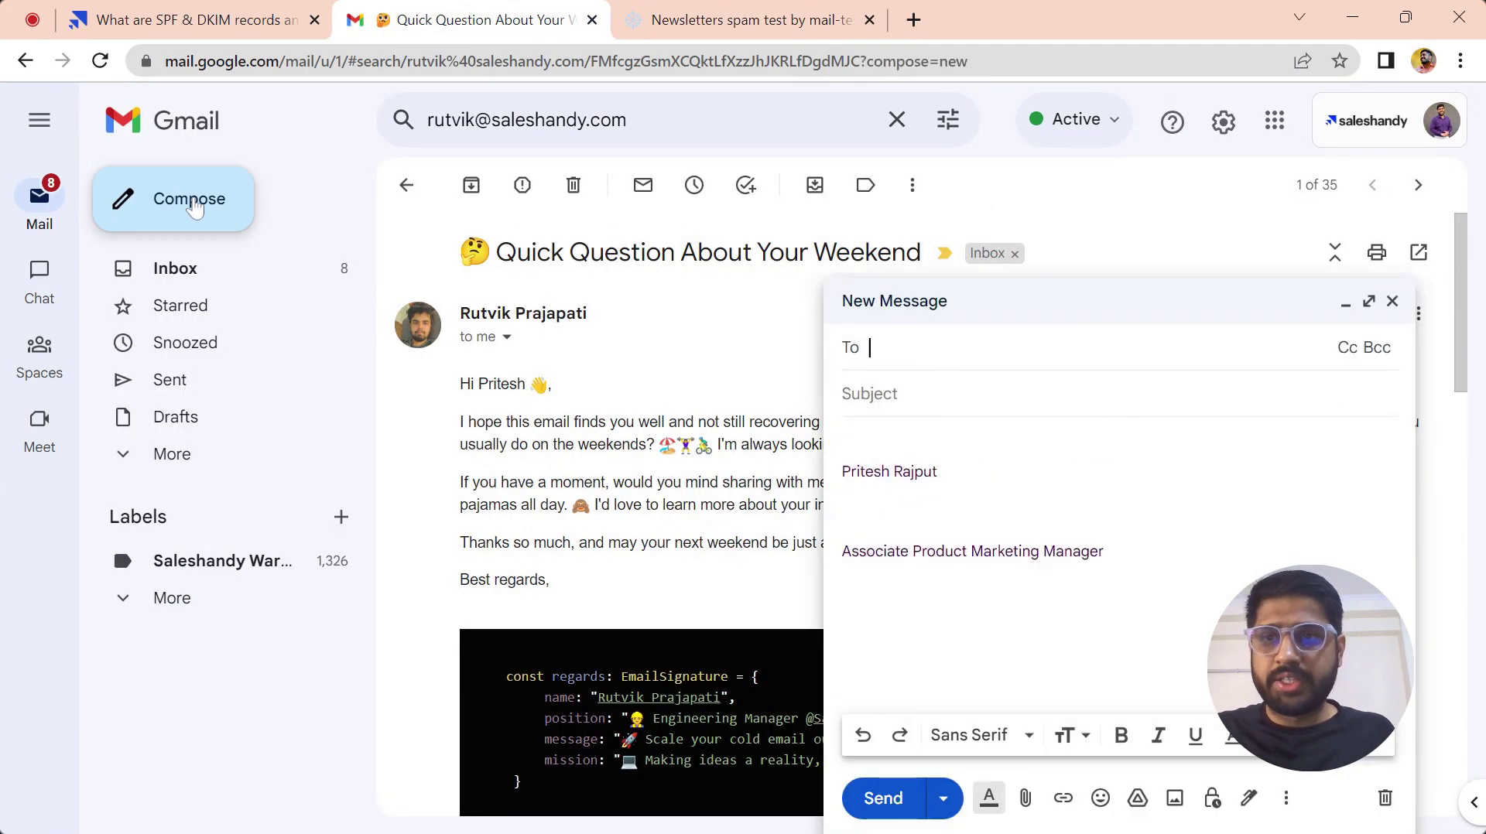
key("ctrl+v")
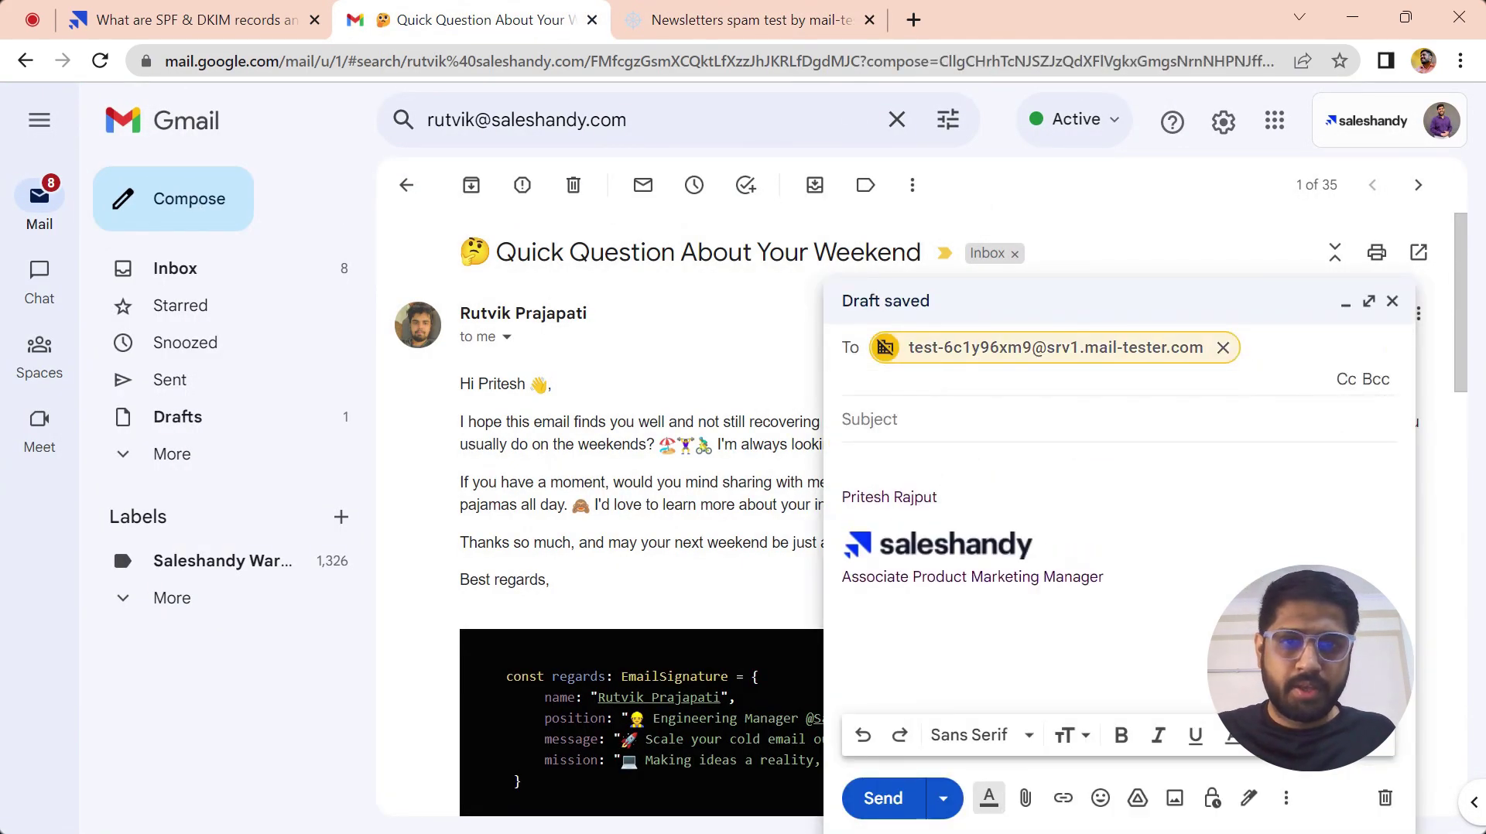
left_click(921, 418)
type("test")
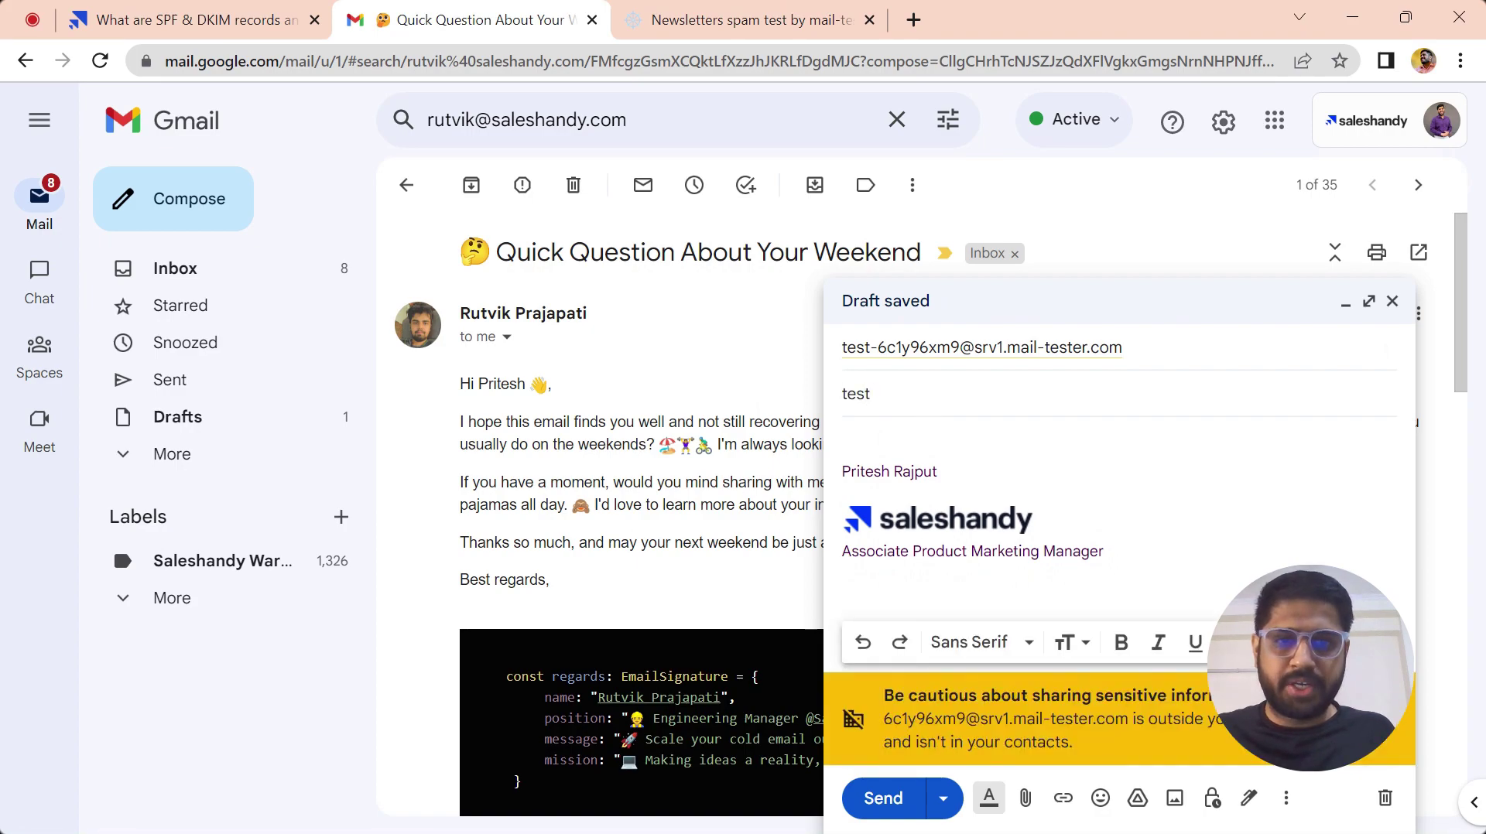
left_click(898, 799)
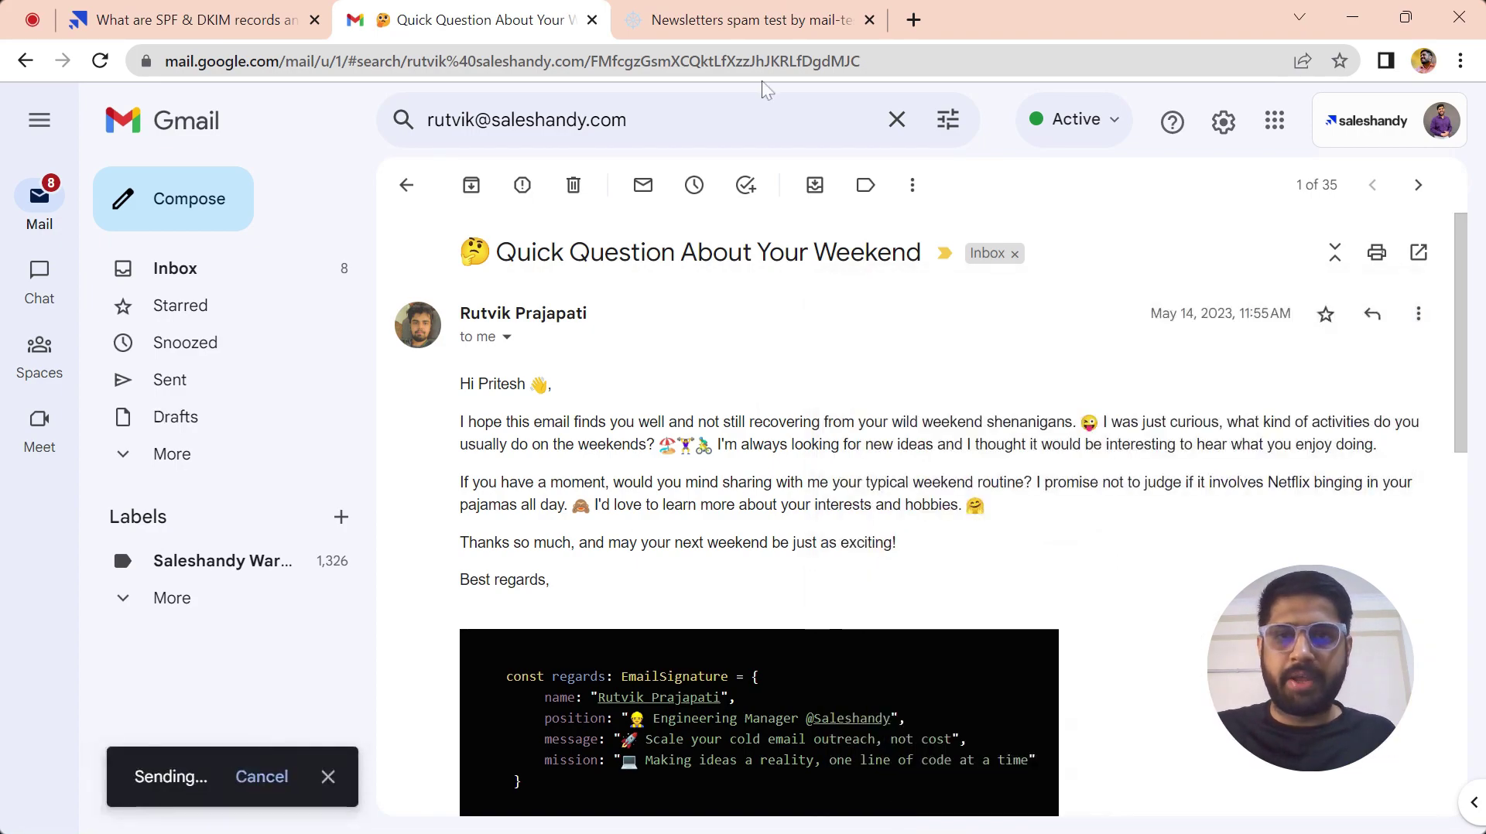
left_click(749, 20)
left_click(785, 431)
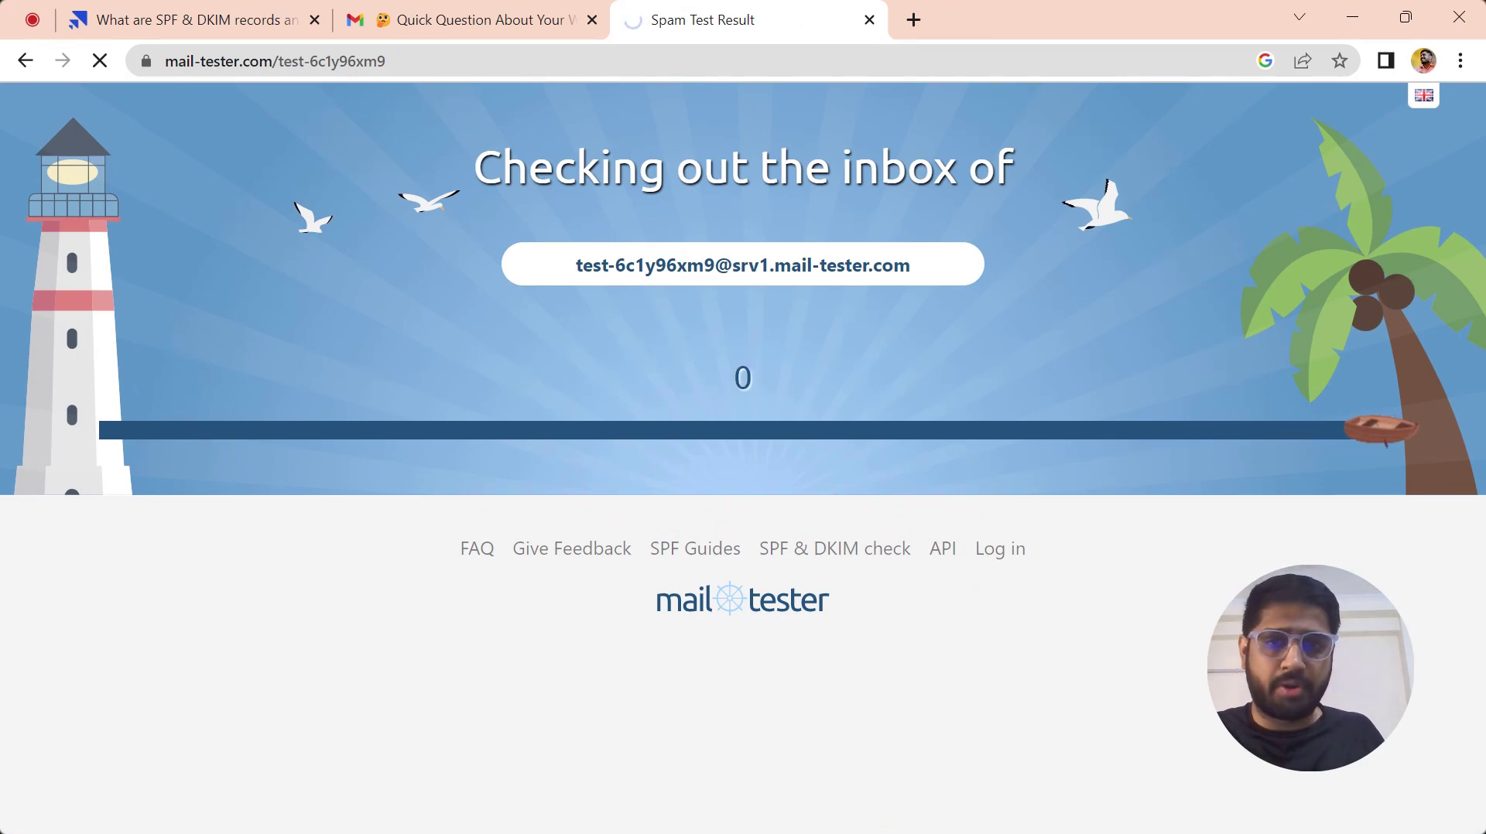
- Review the 7.4/10 result's authentication details showing SPF, DKIM and DMARC passing
scroll(574, 331, "down", 6)
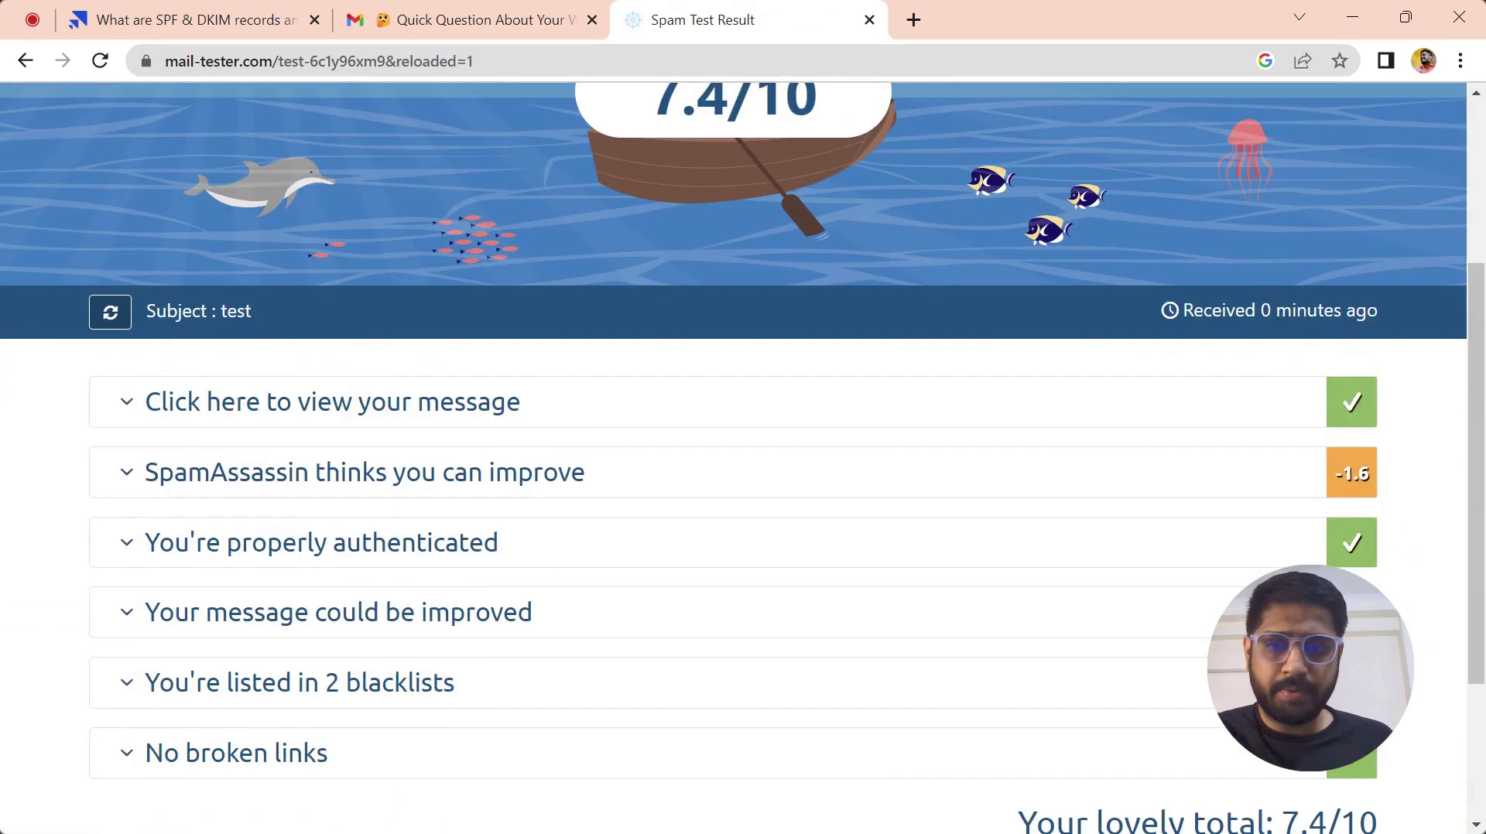
left_click(574, 330)
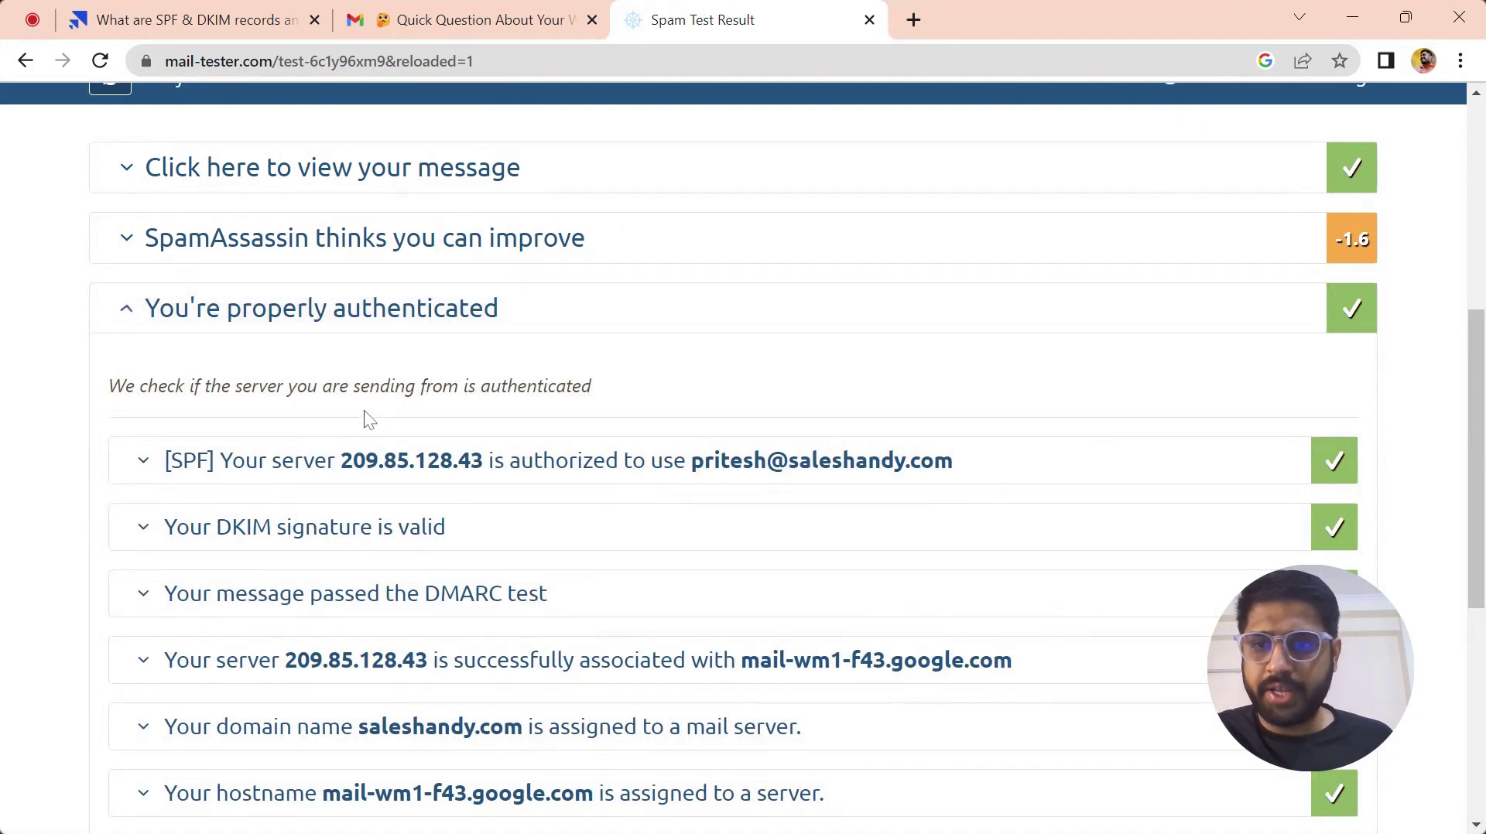
left_click_drag(89, 458, 686, 465)
left_click(4, 507)
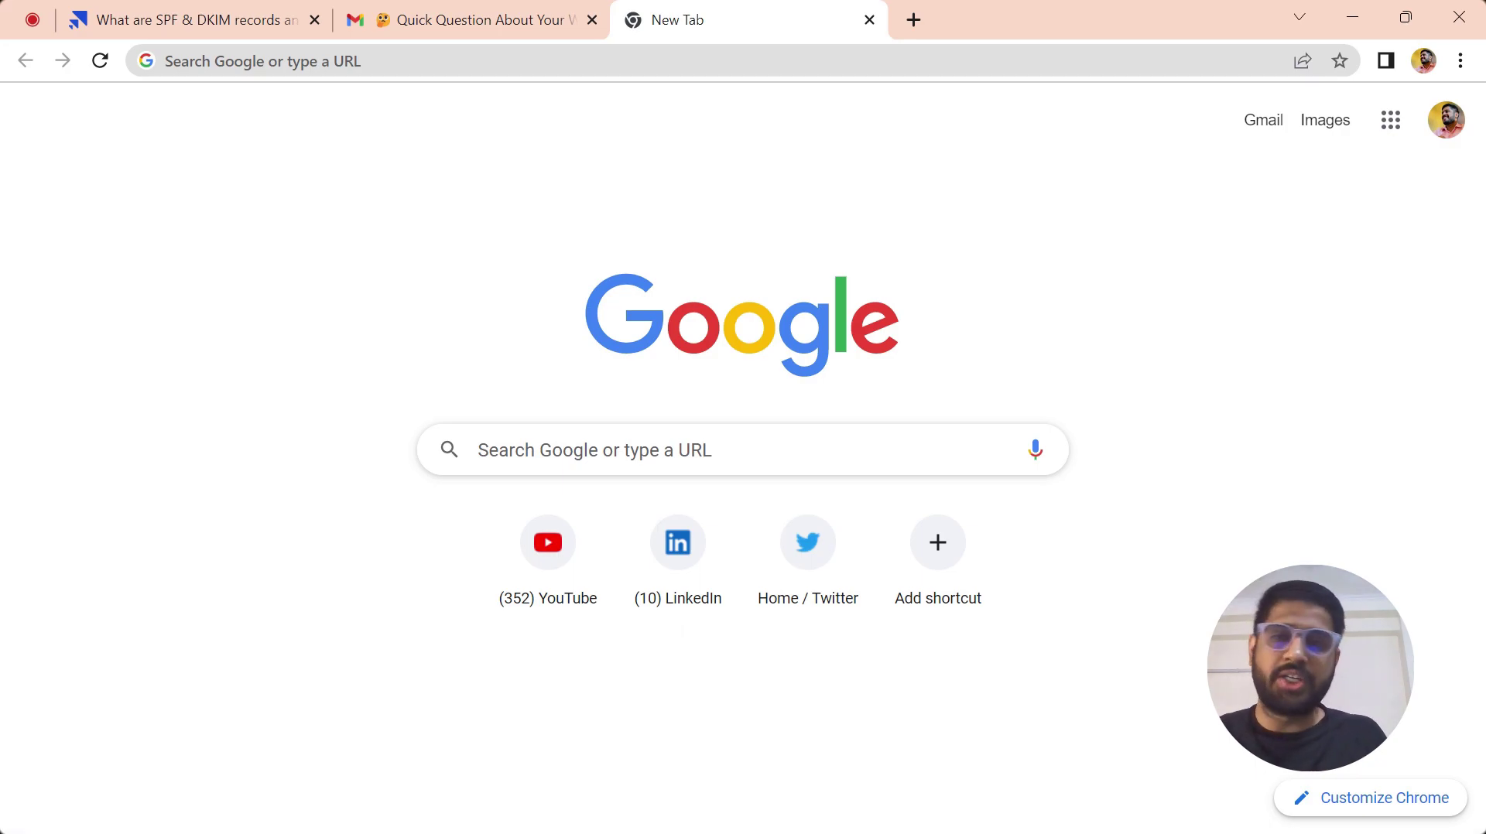
- Go to mail.zoho.com and access the Zoho Mail account
type("ma")
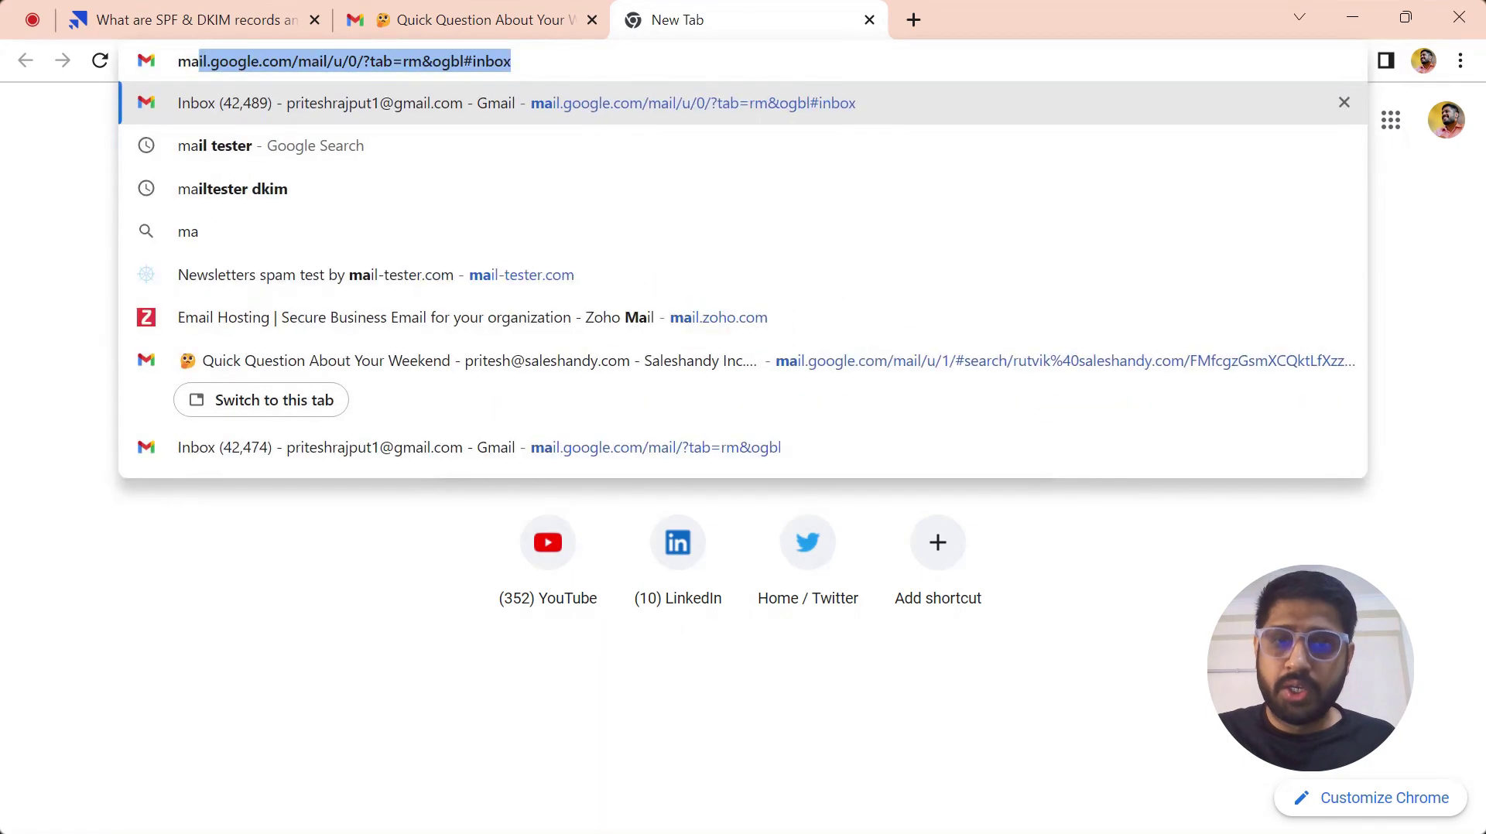
type("il.zojo")
key("BackSpace")
key("BackSpace")
type("hj")
key("BackSpace")
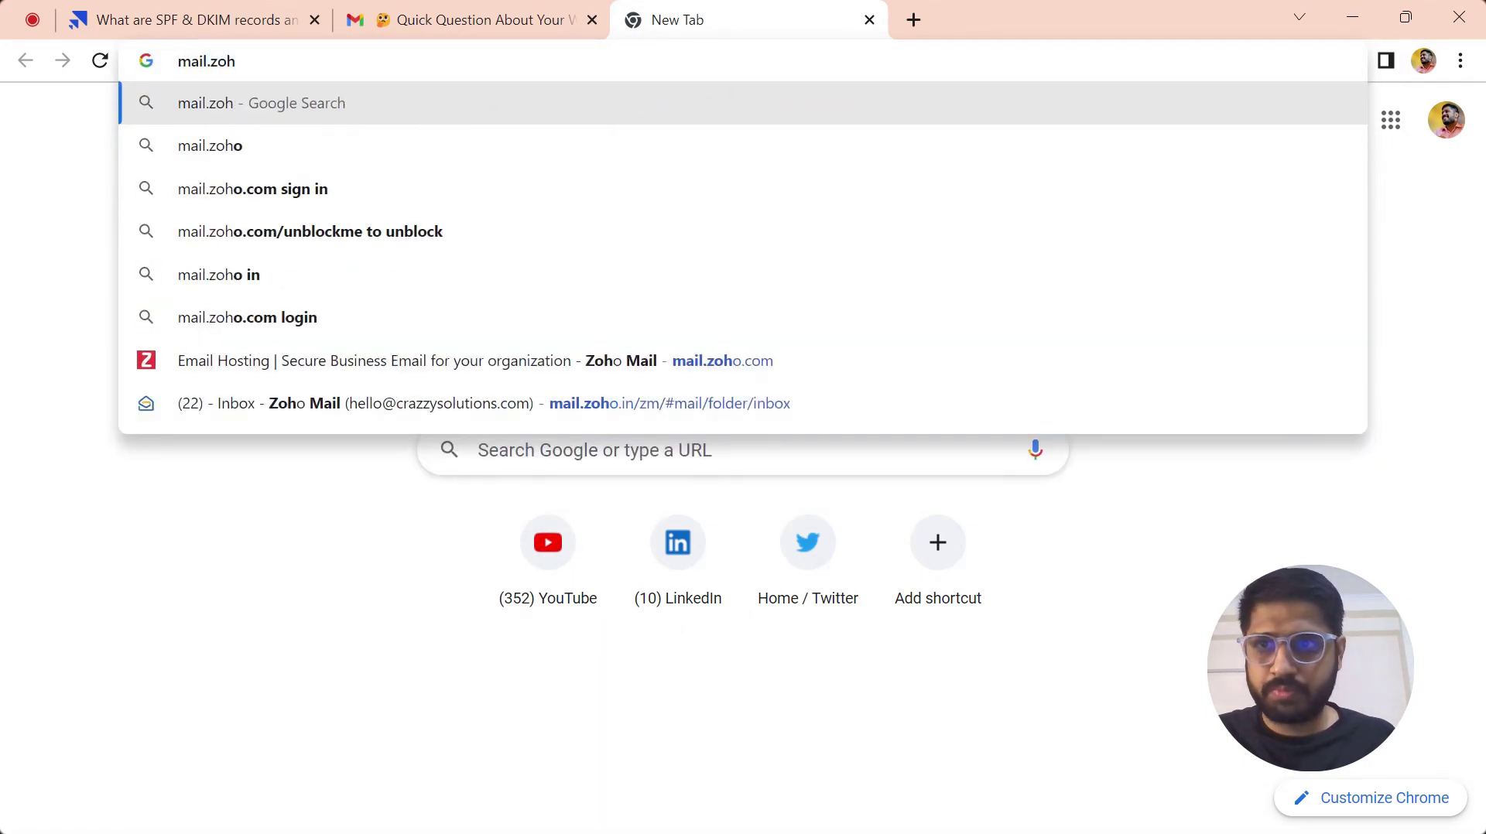
type("o.com")
key("Return")
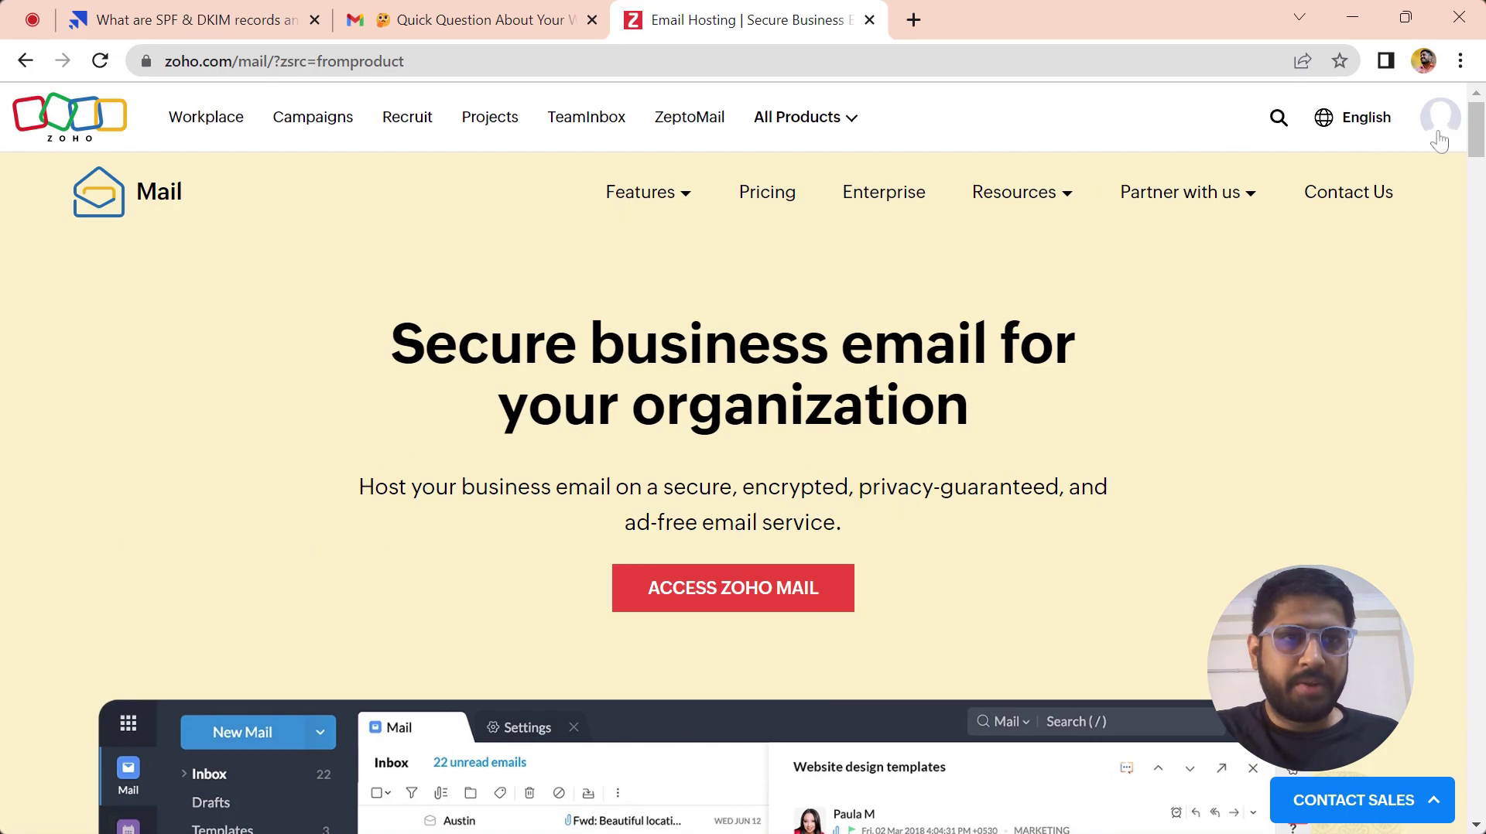
left_click(774, 594)
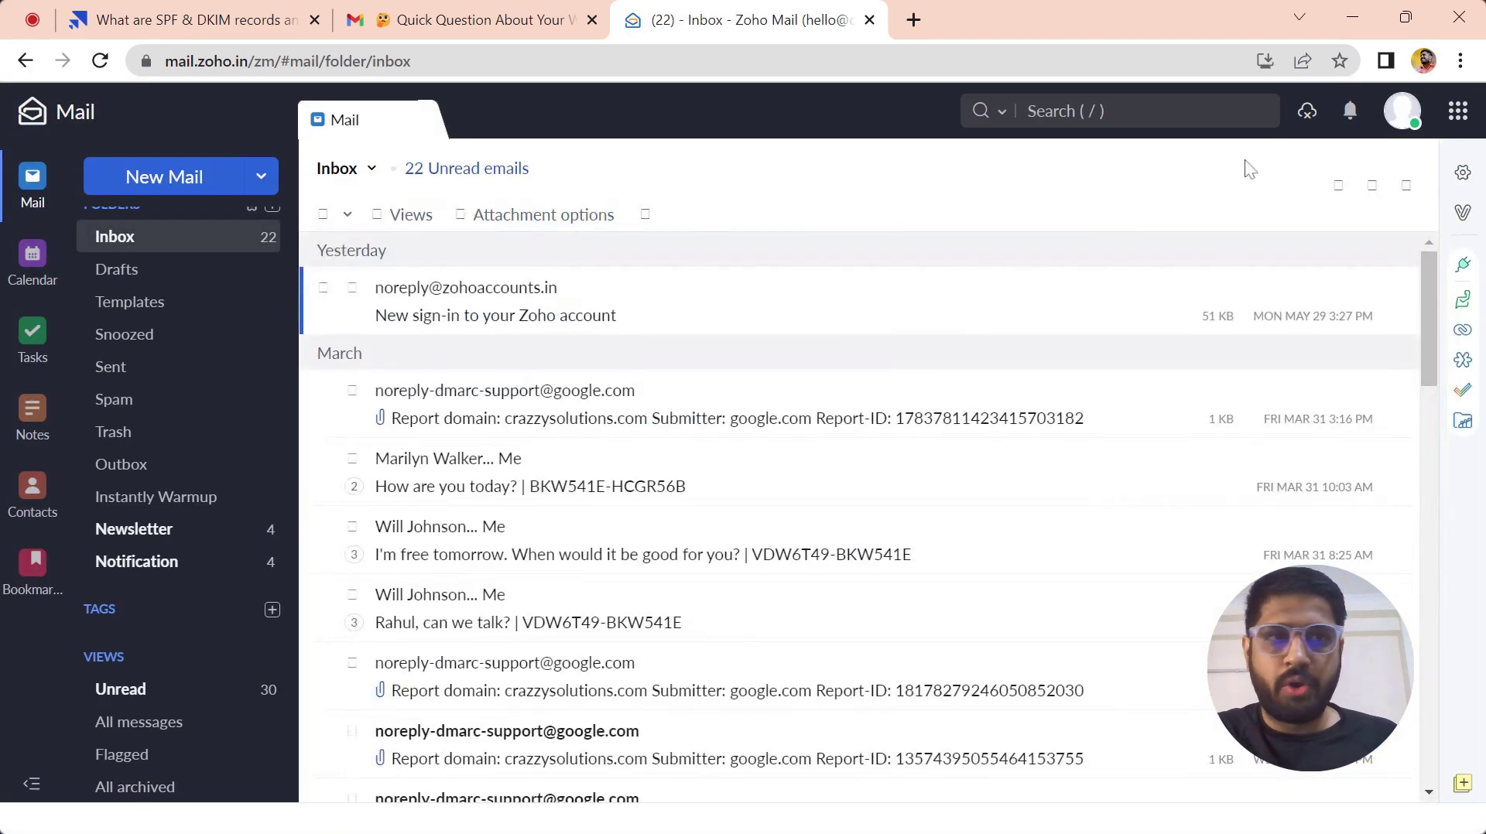
- Open the Admin Console from the profile panel and close the inbox tab
left_click(1412, 122)
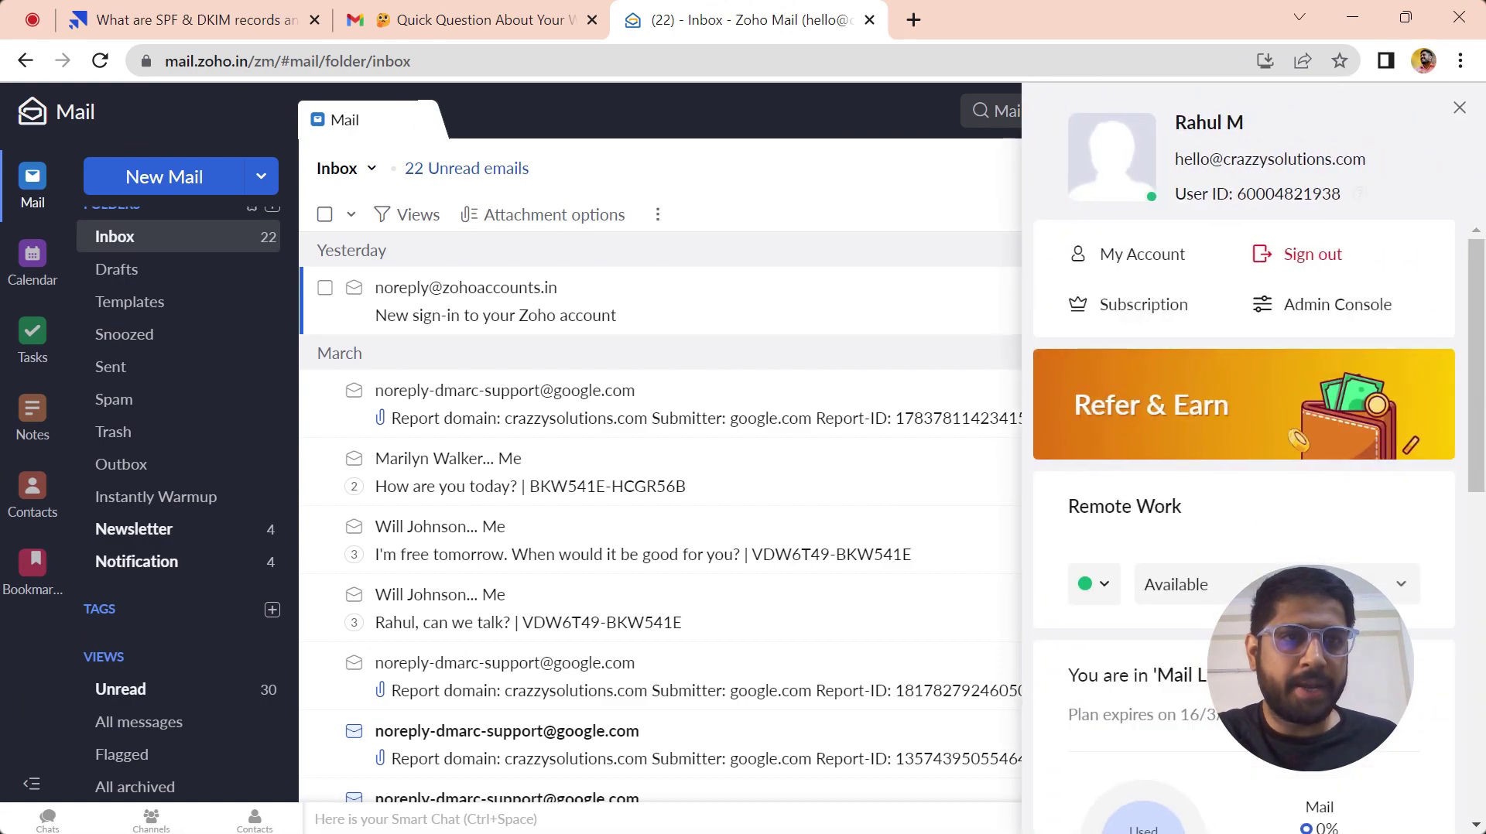
left_click(1315, 309)
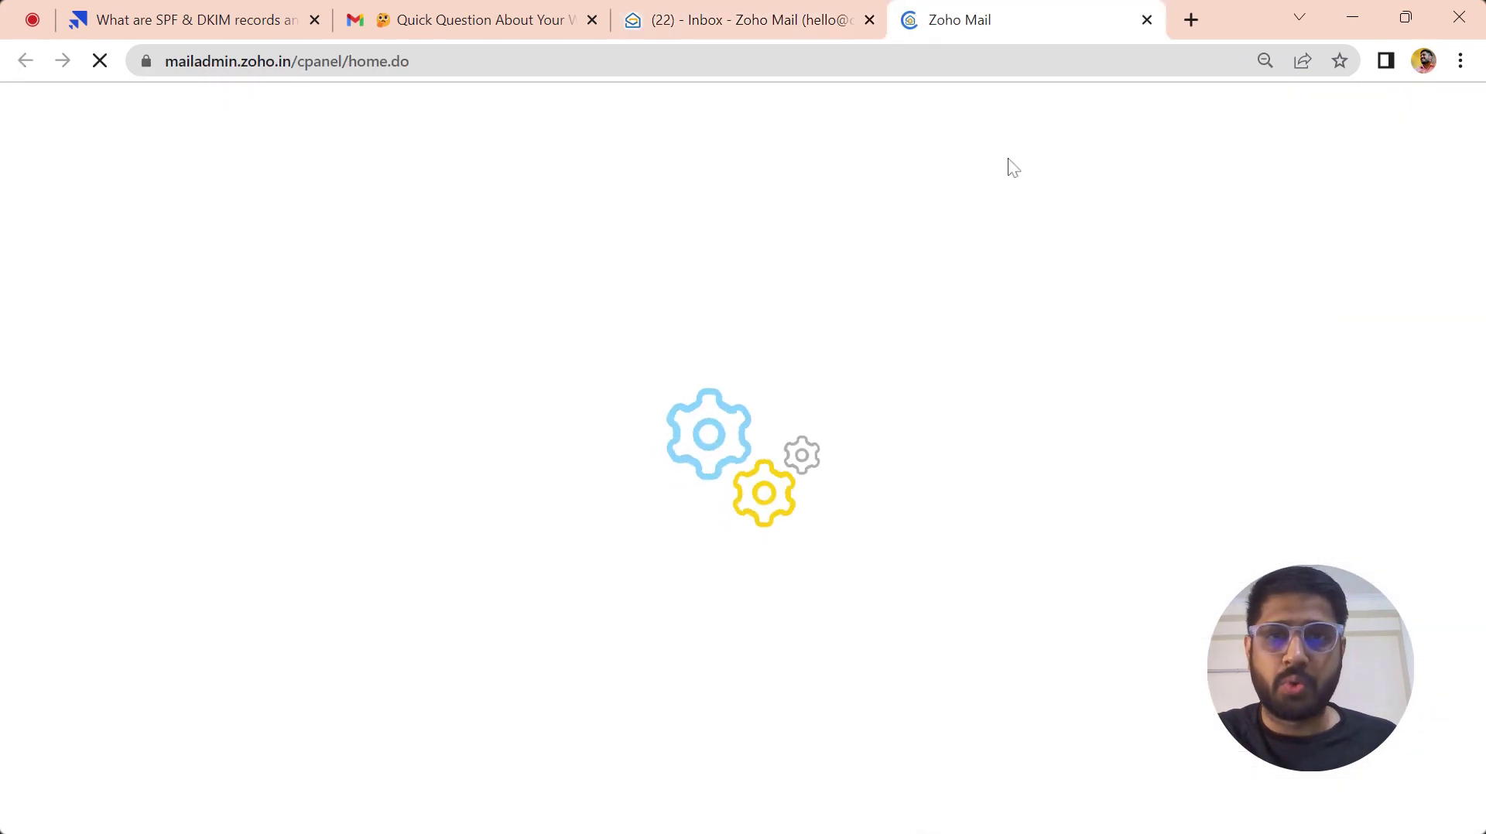
left_click(869, 20)
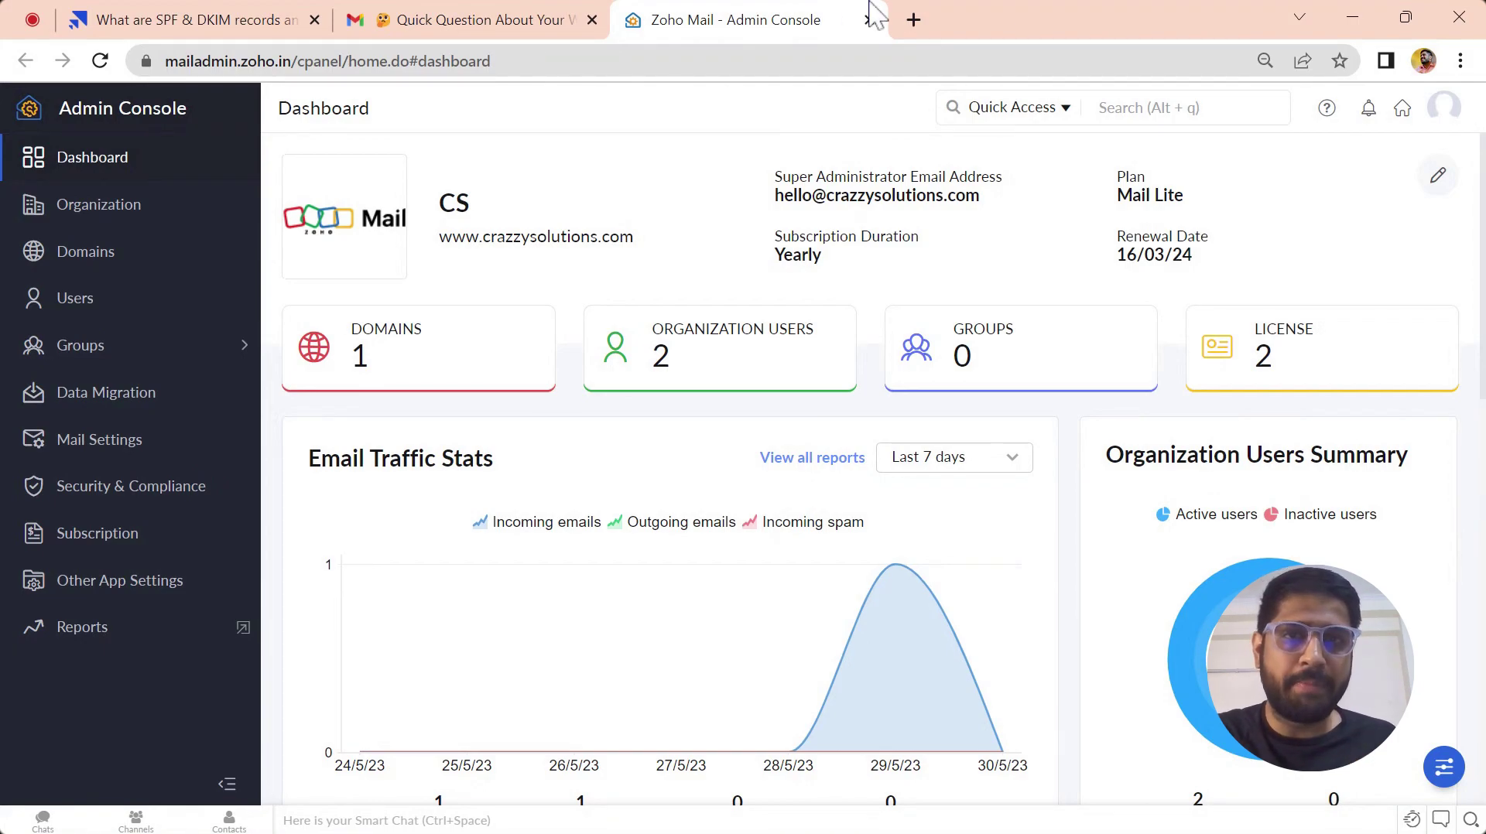
- Open GoDaddy's My Products page in a new tab, then show Zoho's Domains list
left_click(913, 19)
type("go")
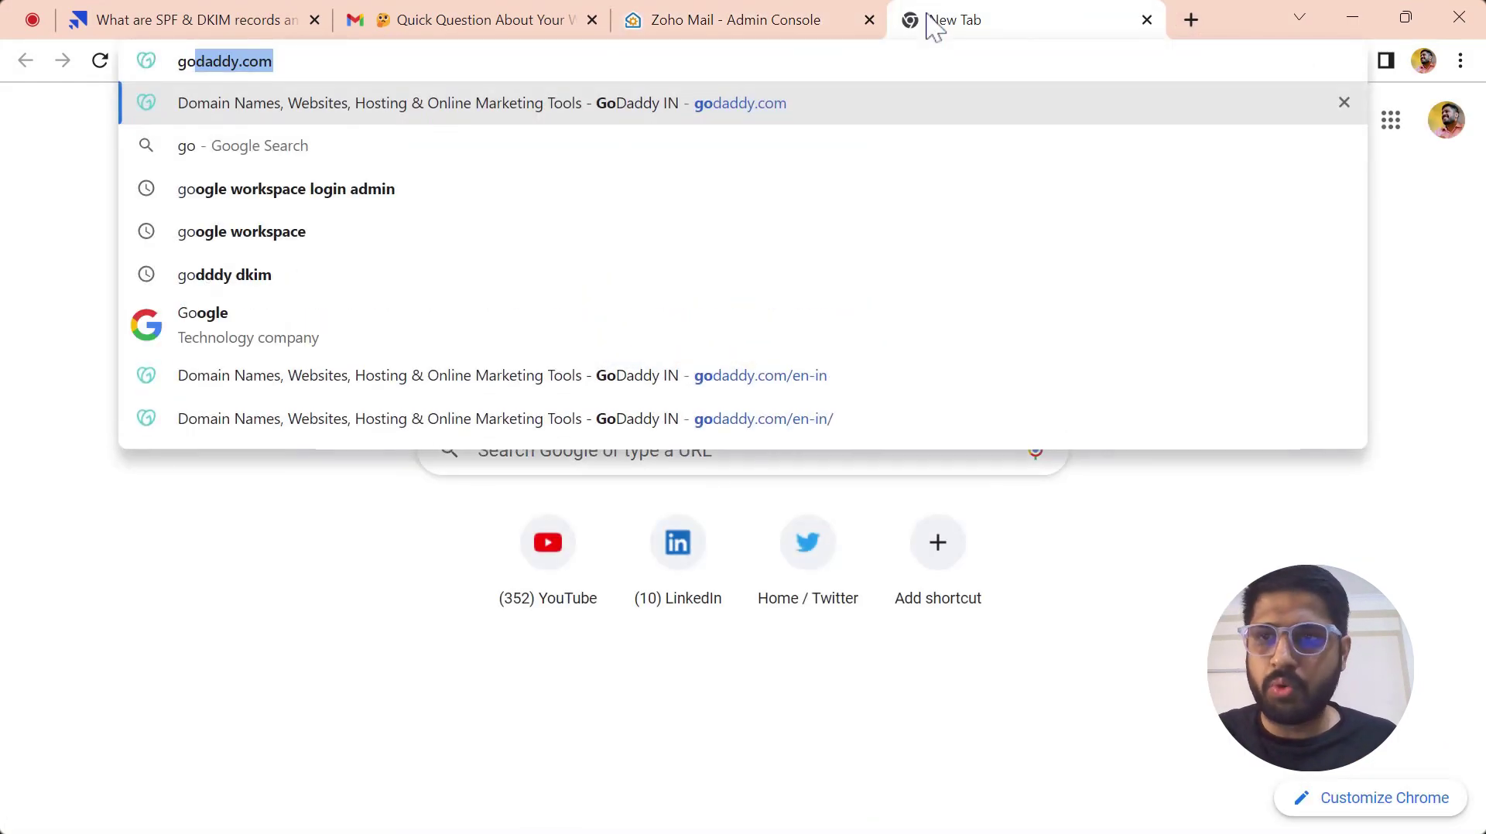
key("Return")
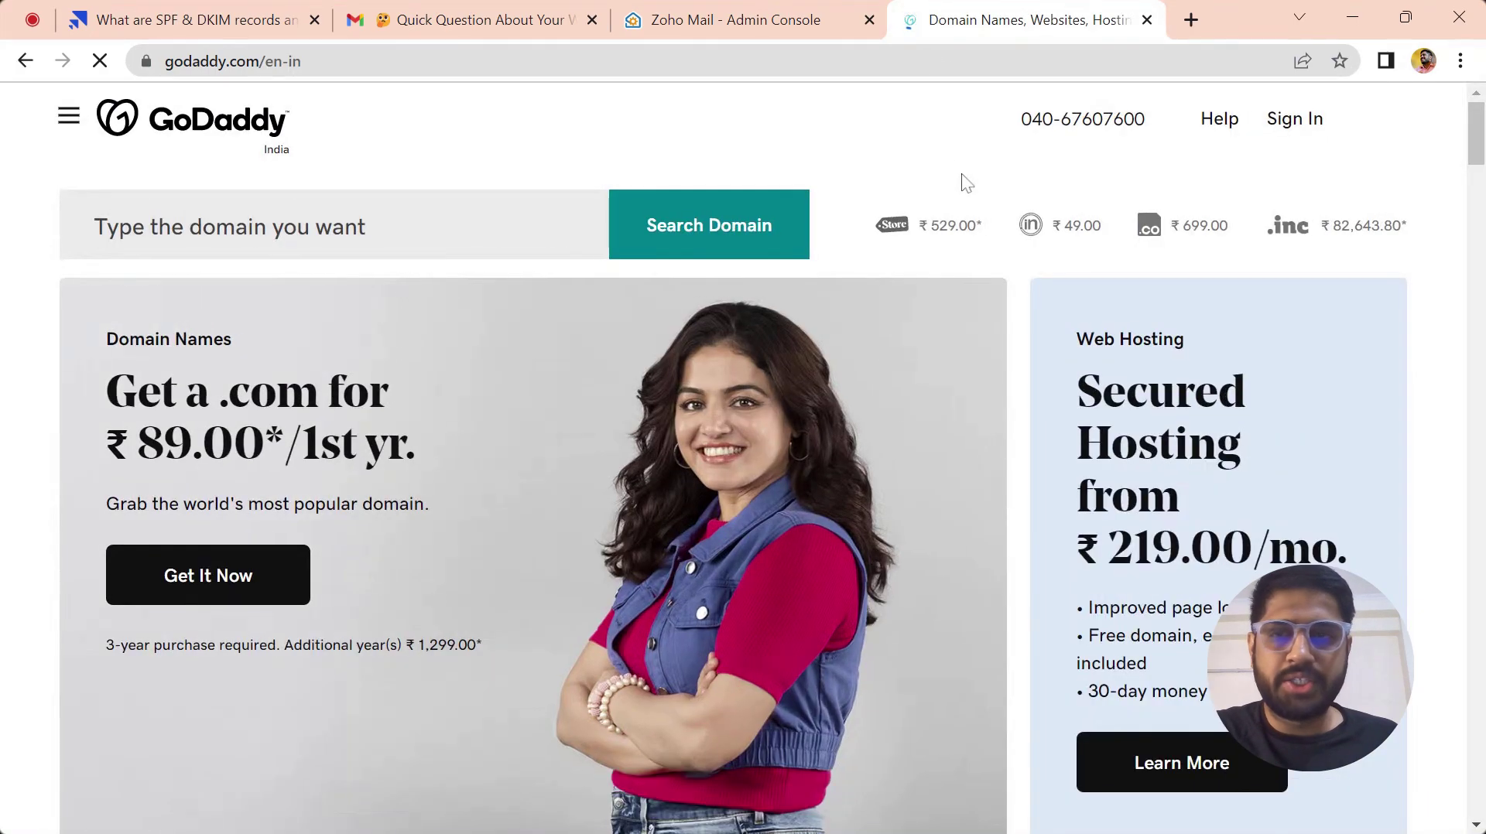
left_click(1299, 127)
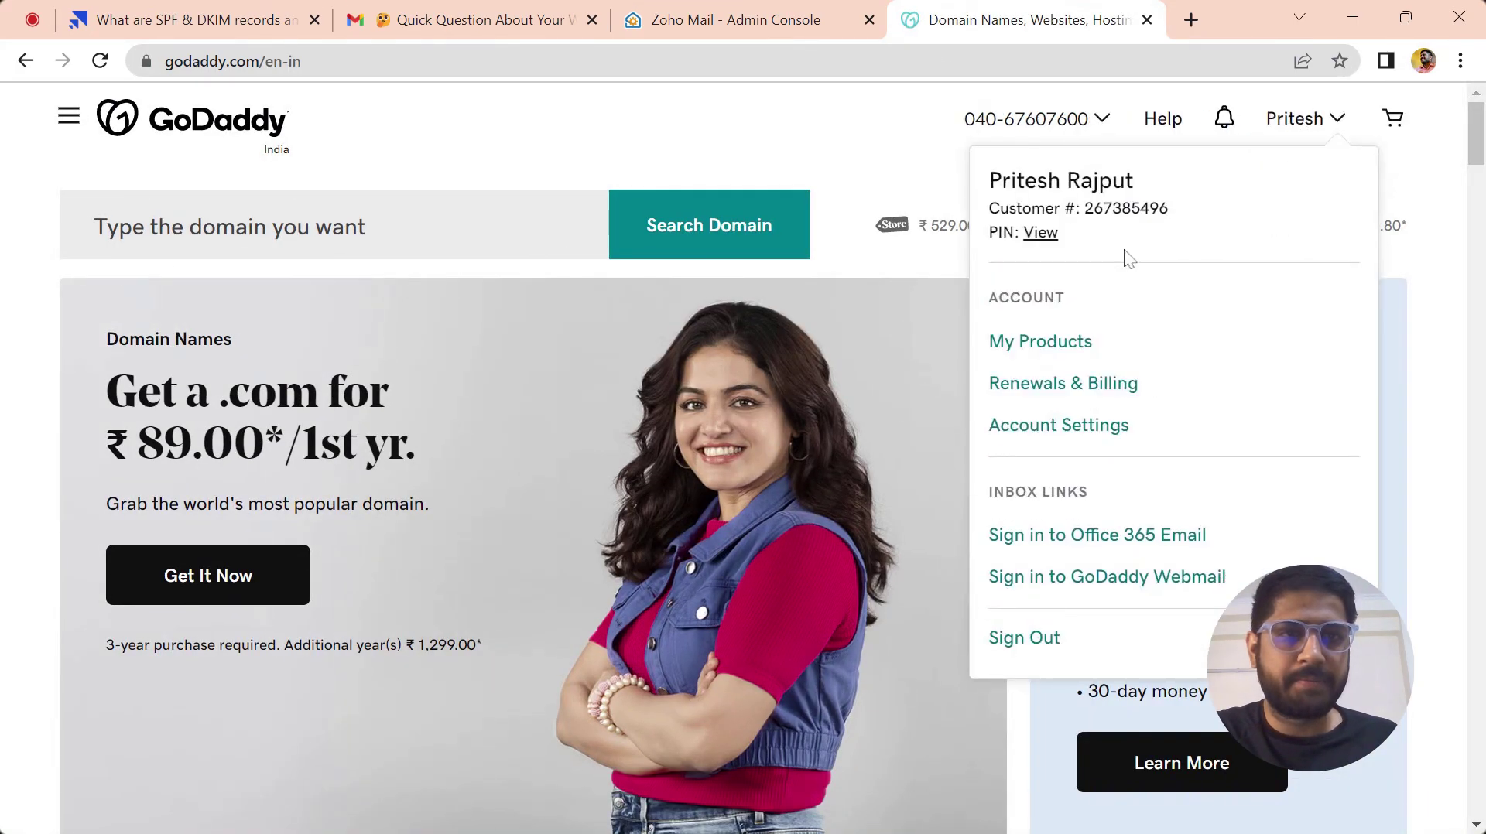
left_click(1034, 345)
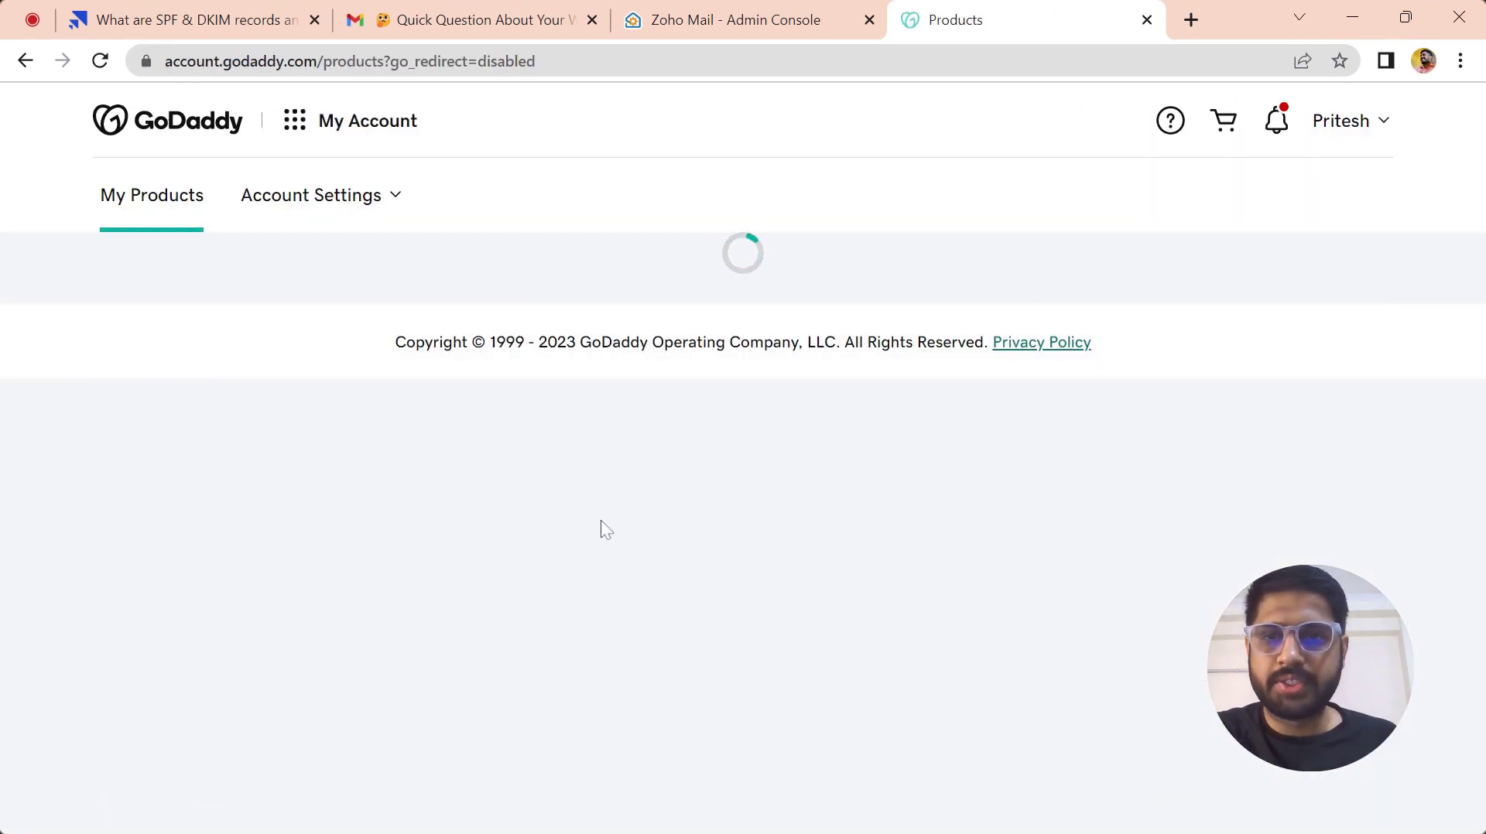
left_click(756, 15)
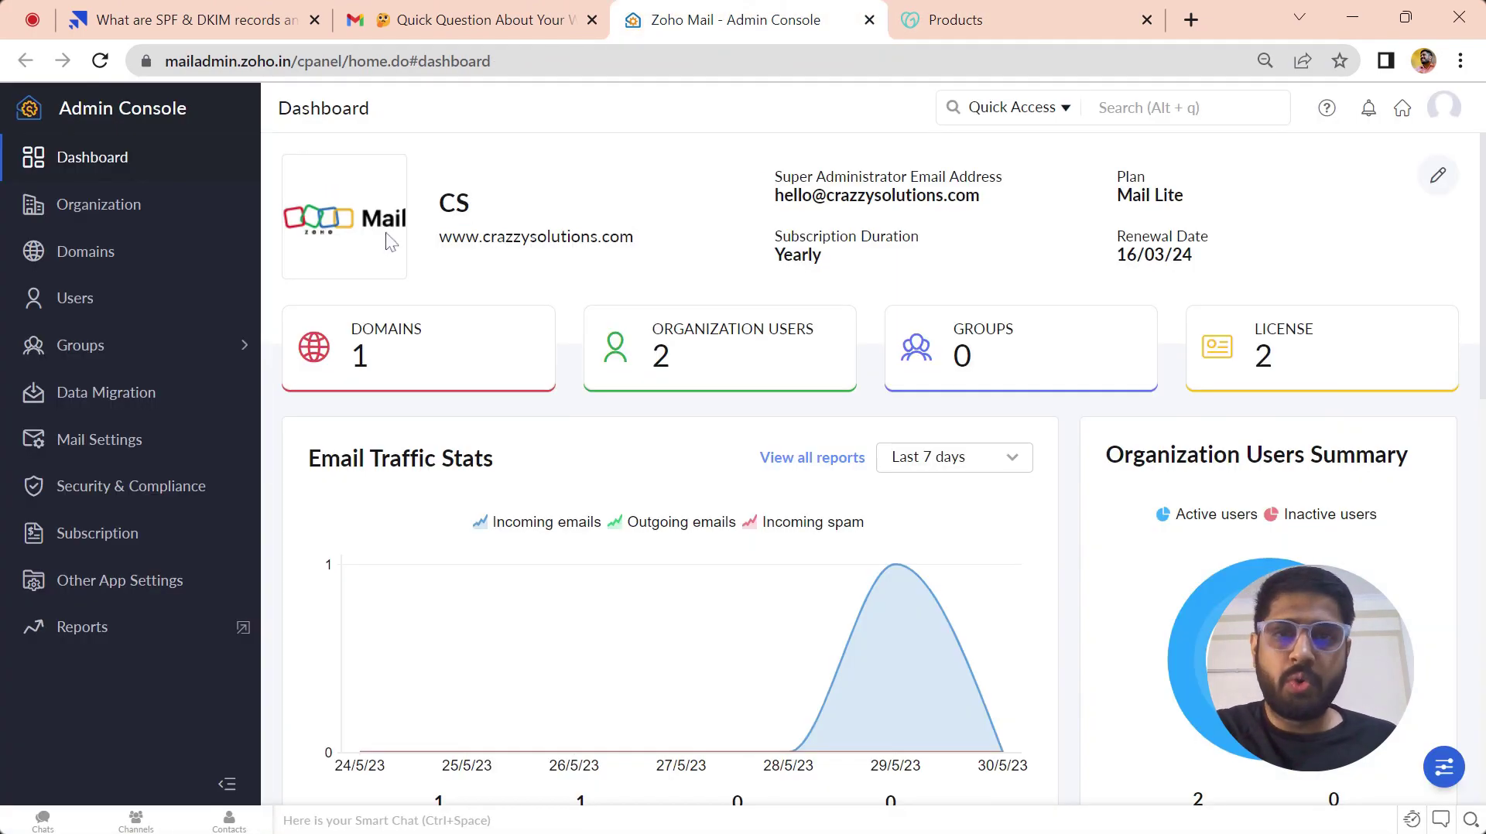
left_click(149, 261)
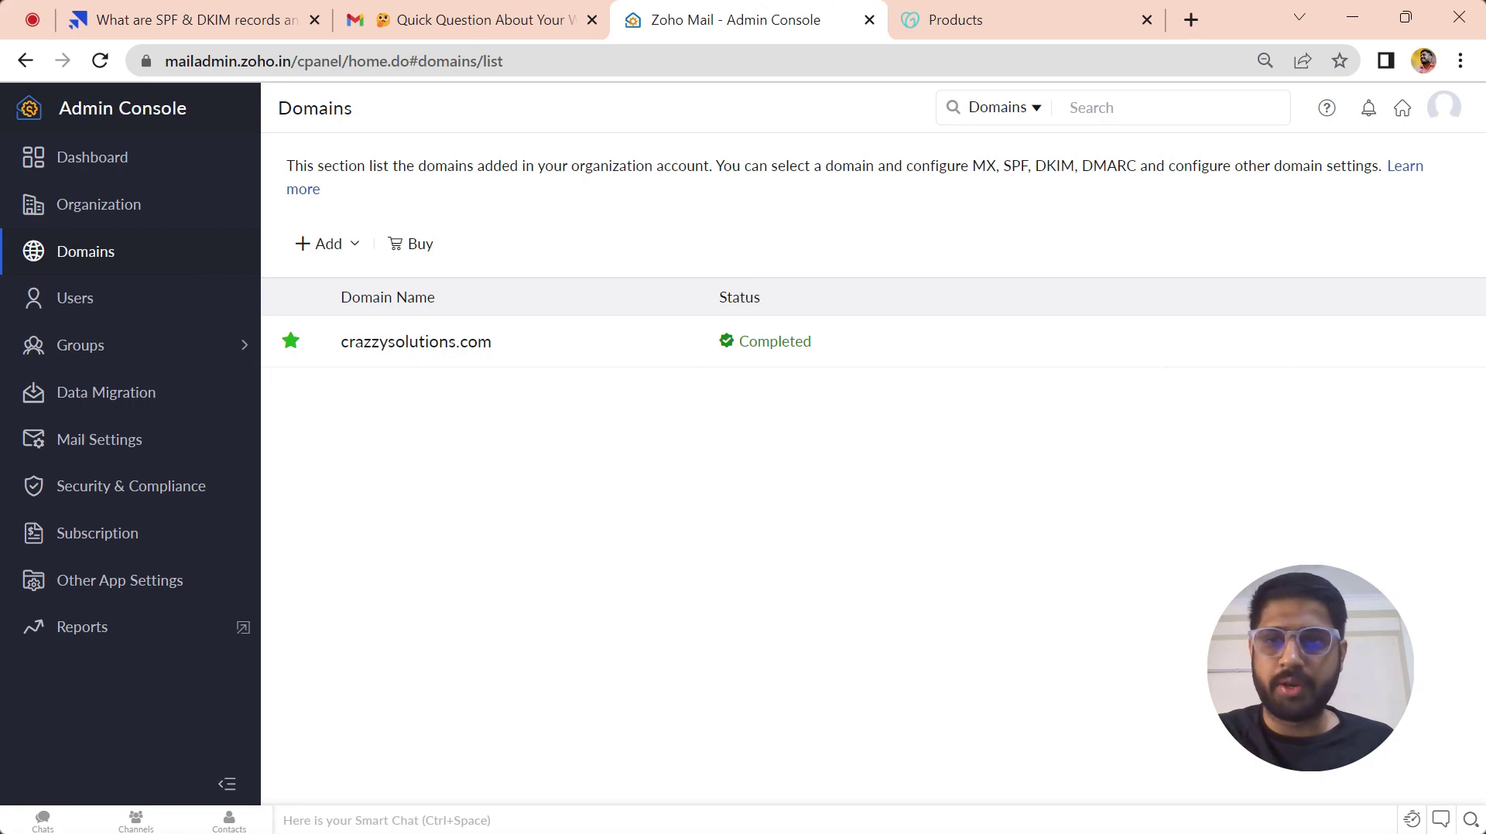
- Add payperlead.agency as a domain, copying its name from GoDaddy's My Products page
left_click(348, 246)
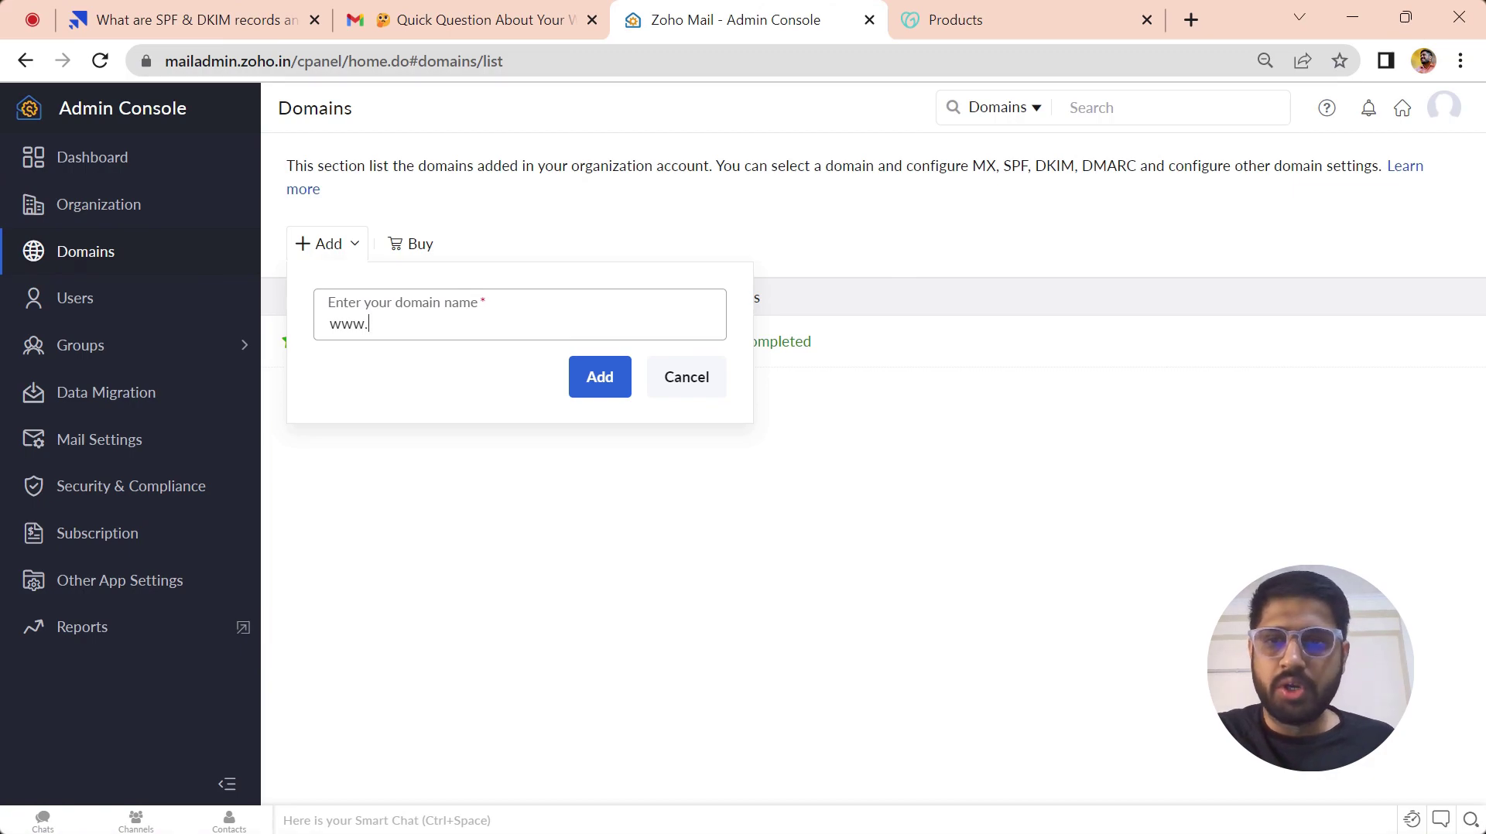
key("ctrl+Tab")
scroll(732, 464, "down", 10)
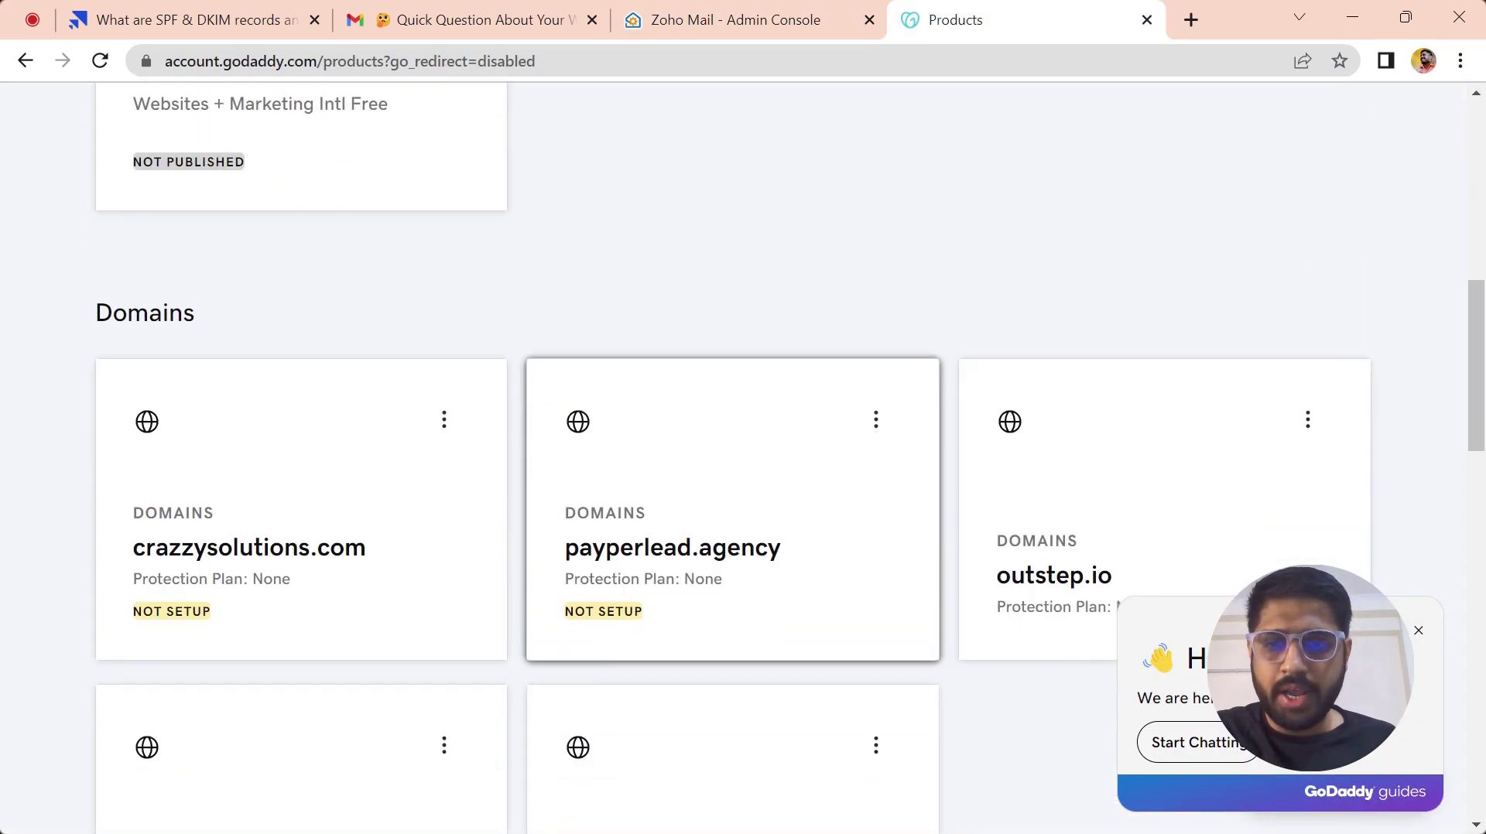
left_click_drag(799, 562, 563, 569)
key("ctrl+c")
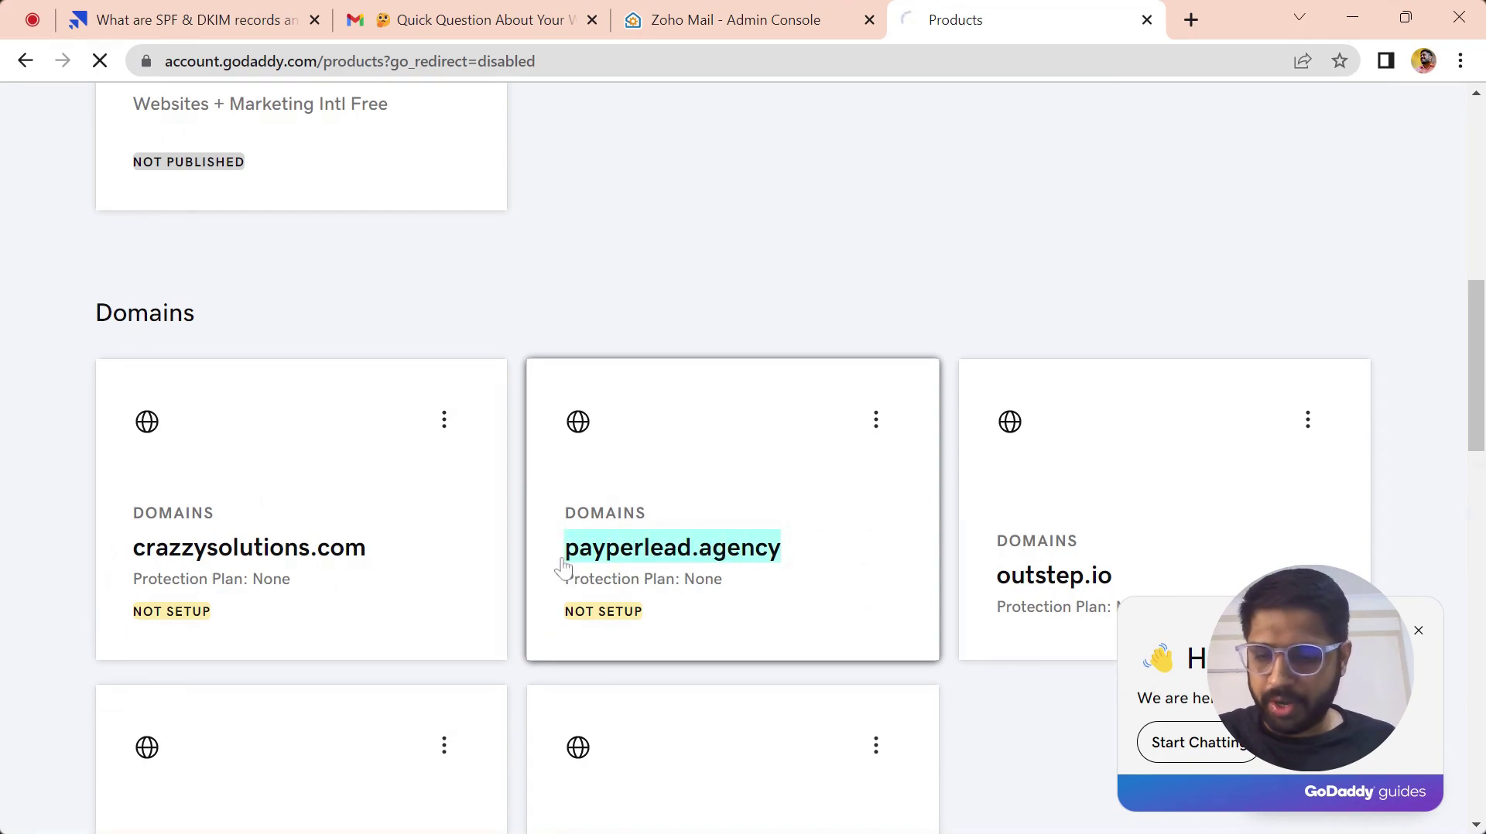
left_click(815, 17)
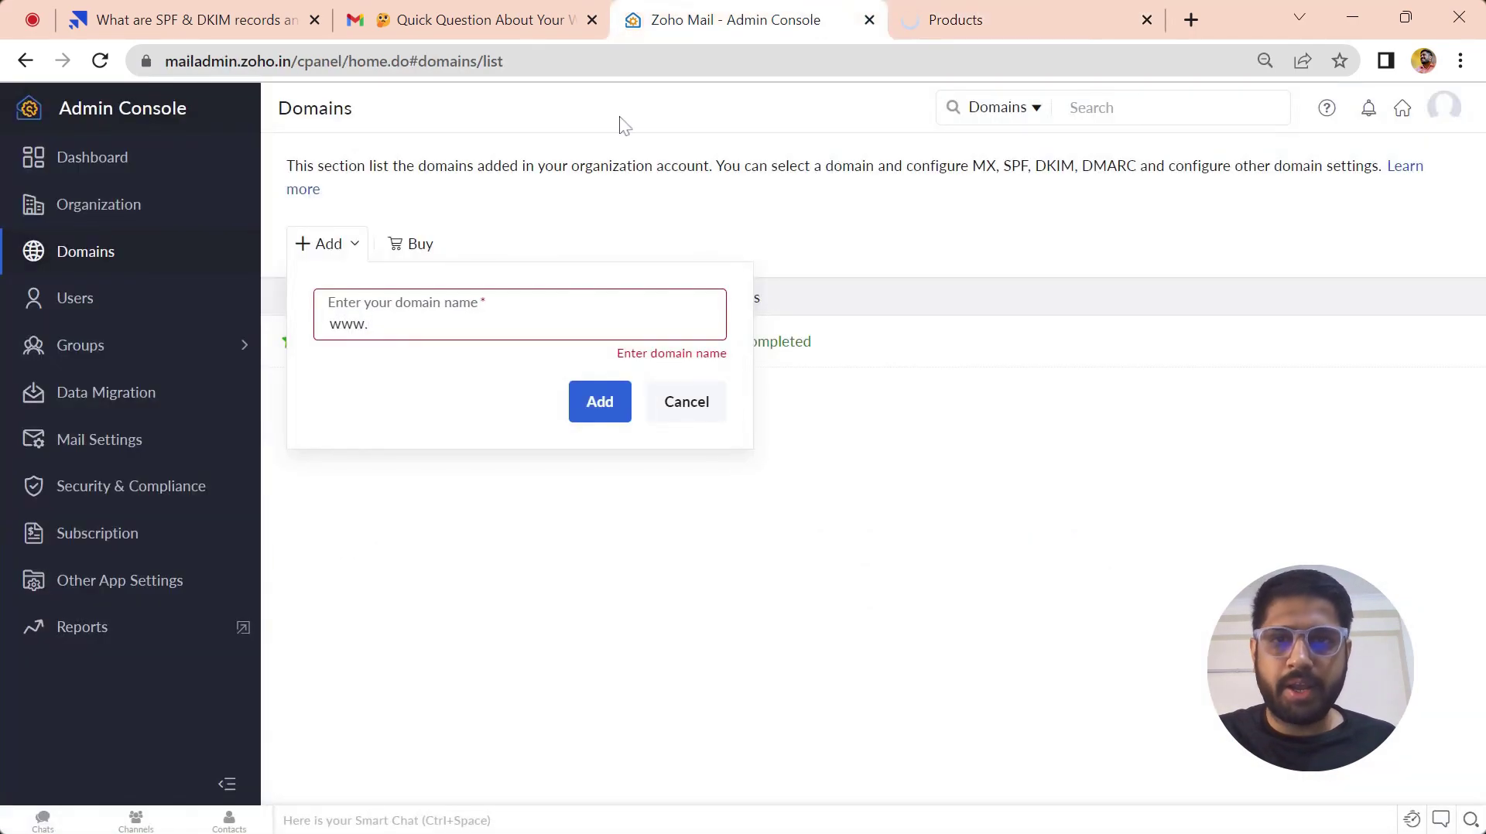
key("ctrl+v")
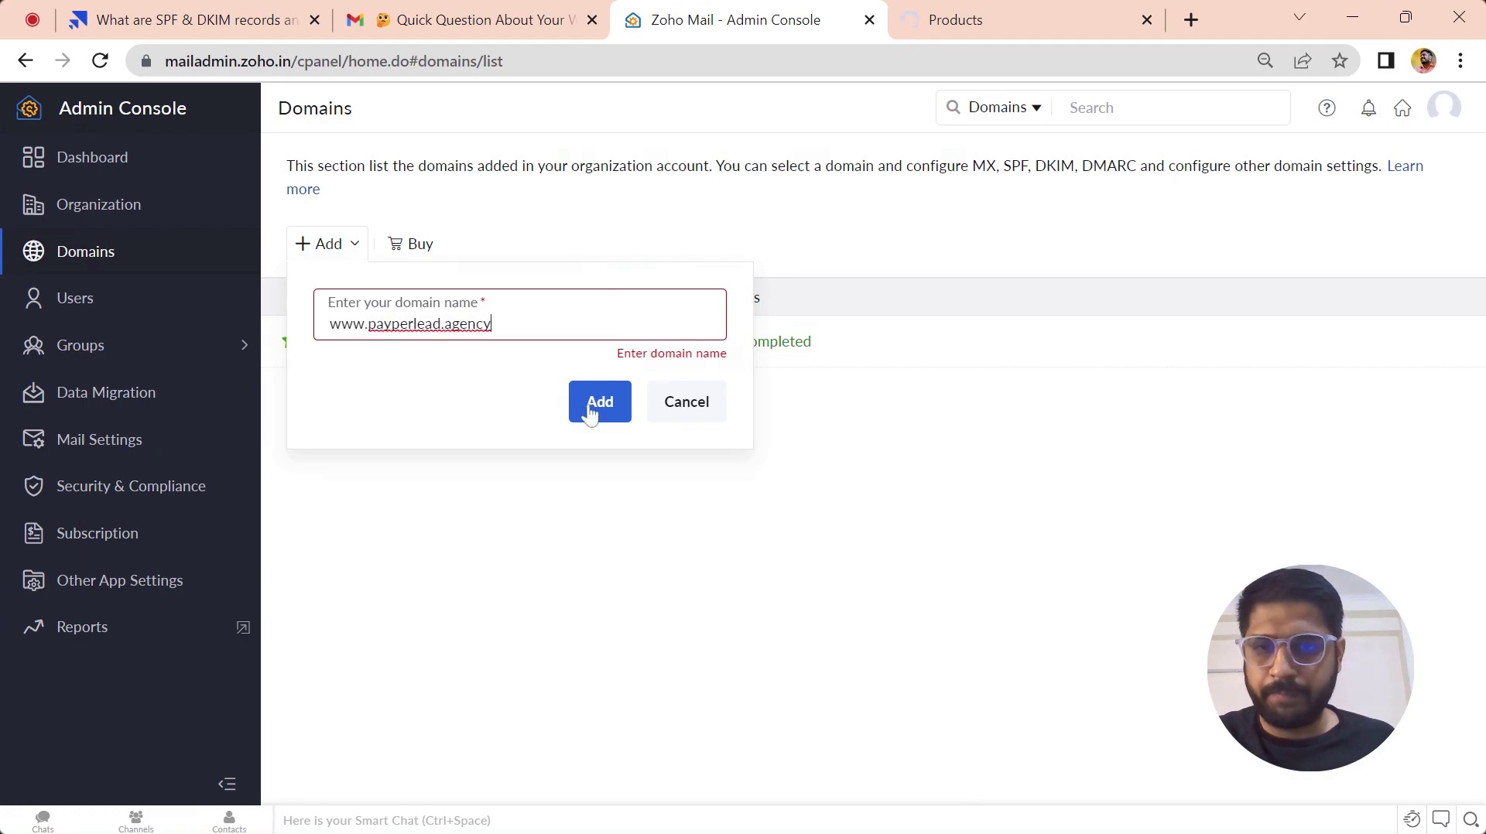
left_click(588, 404)
left_click(601, 387)
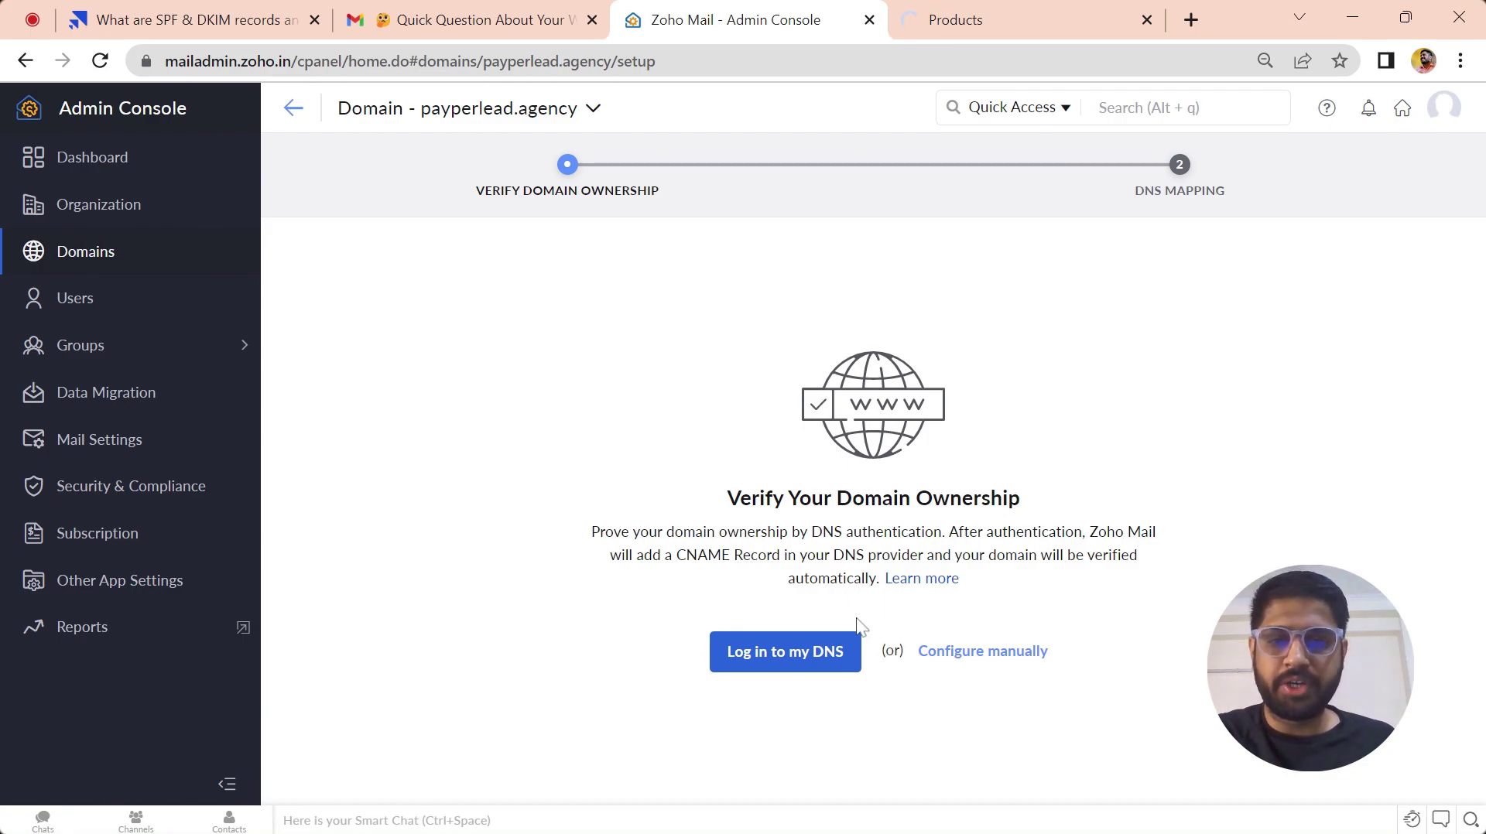
- Verify payperlead.agency ownership through the DNS login, then start automatic DNS mapping
left_click(812, 652)
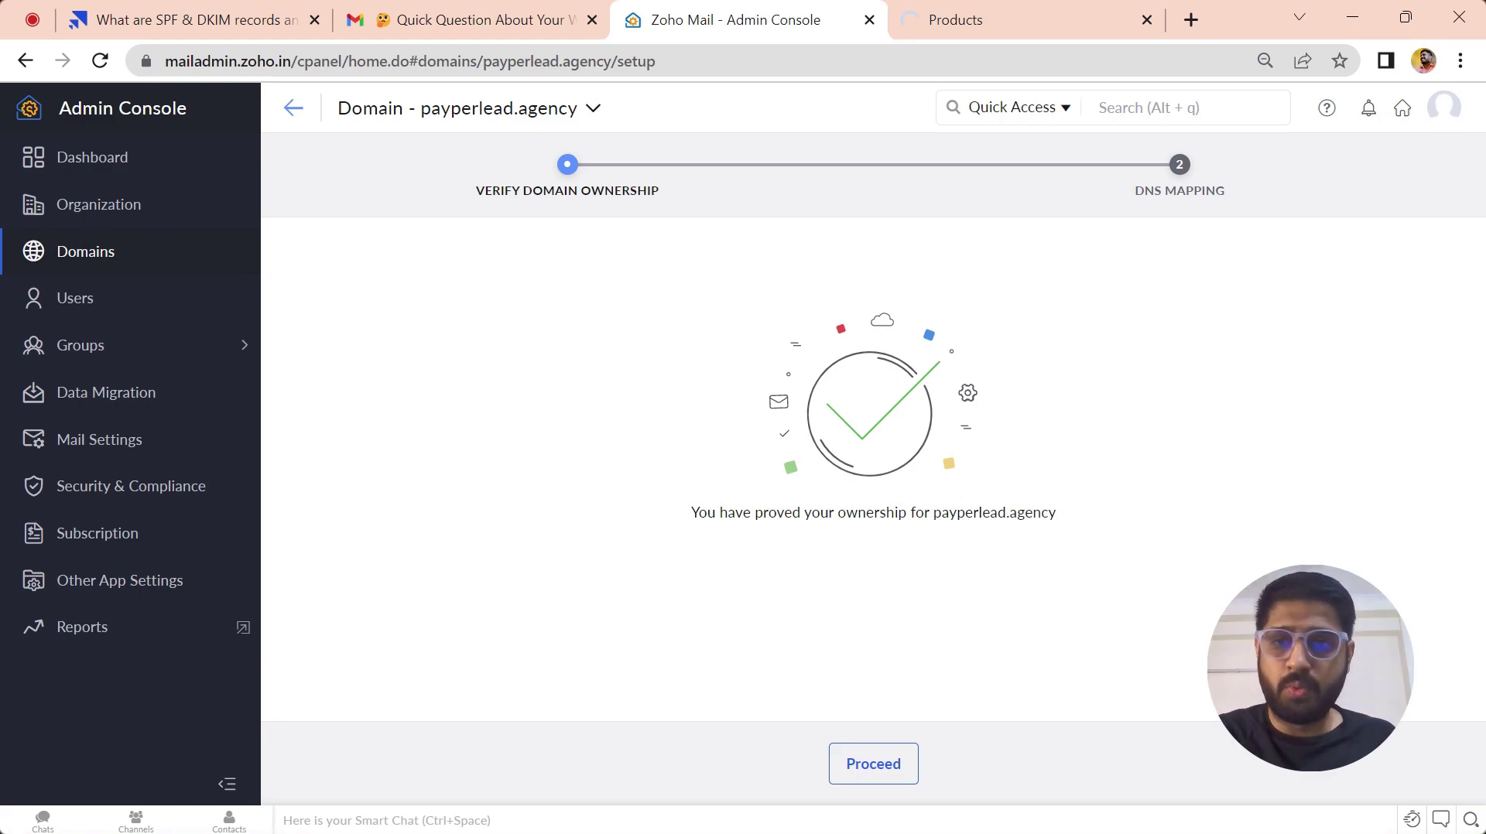
left_click(884, 780)
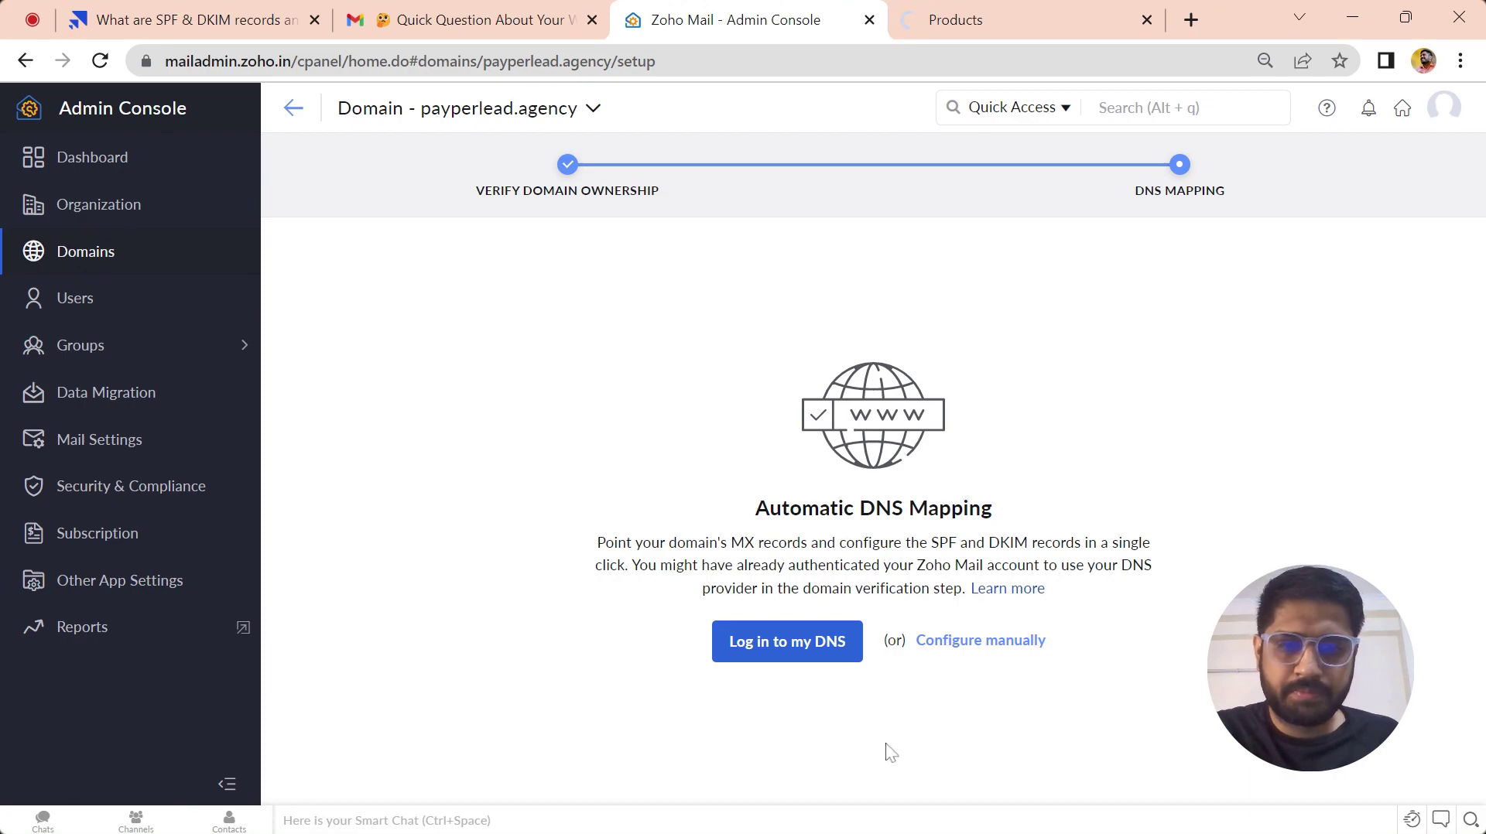
left_click(807, 646)
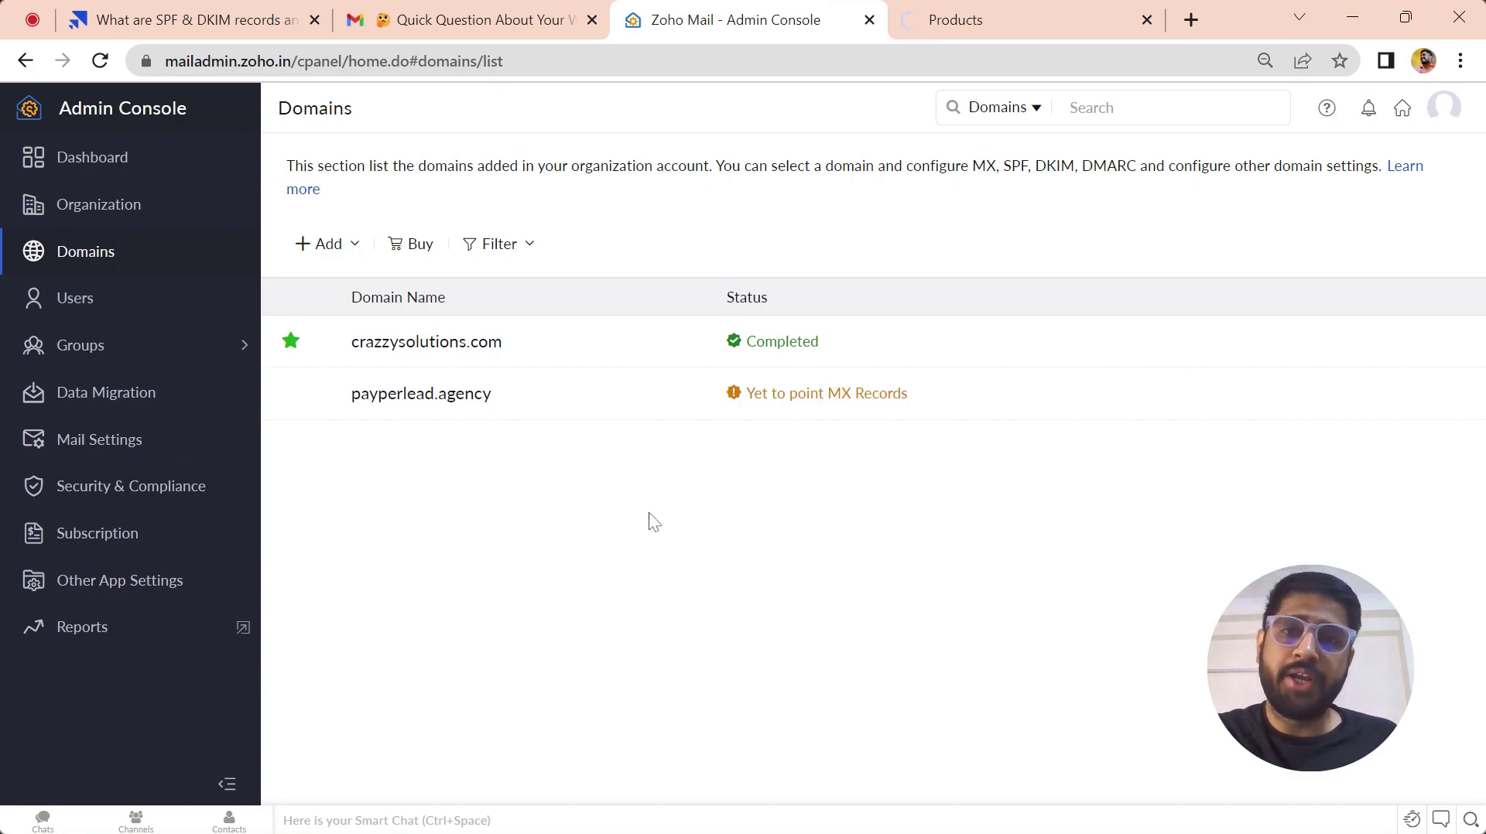
- Set up payperlead.agency's MX records automatically by logging in to the DNS provider
left_click(823, 402)
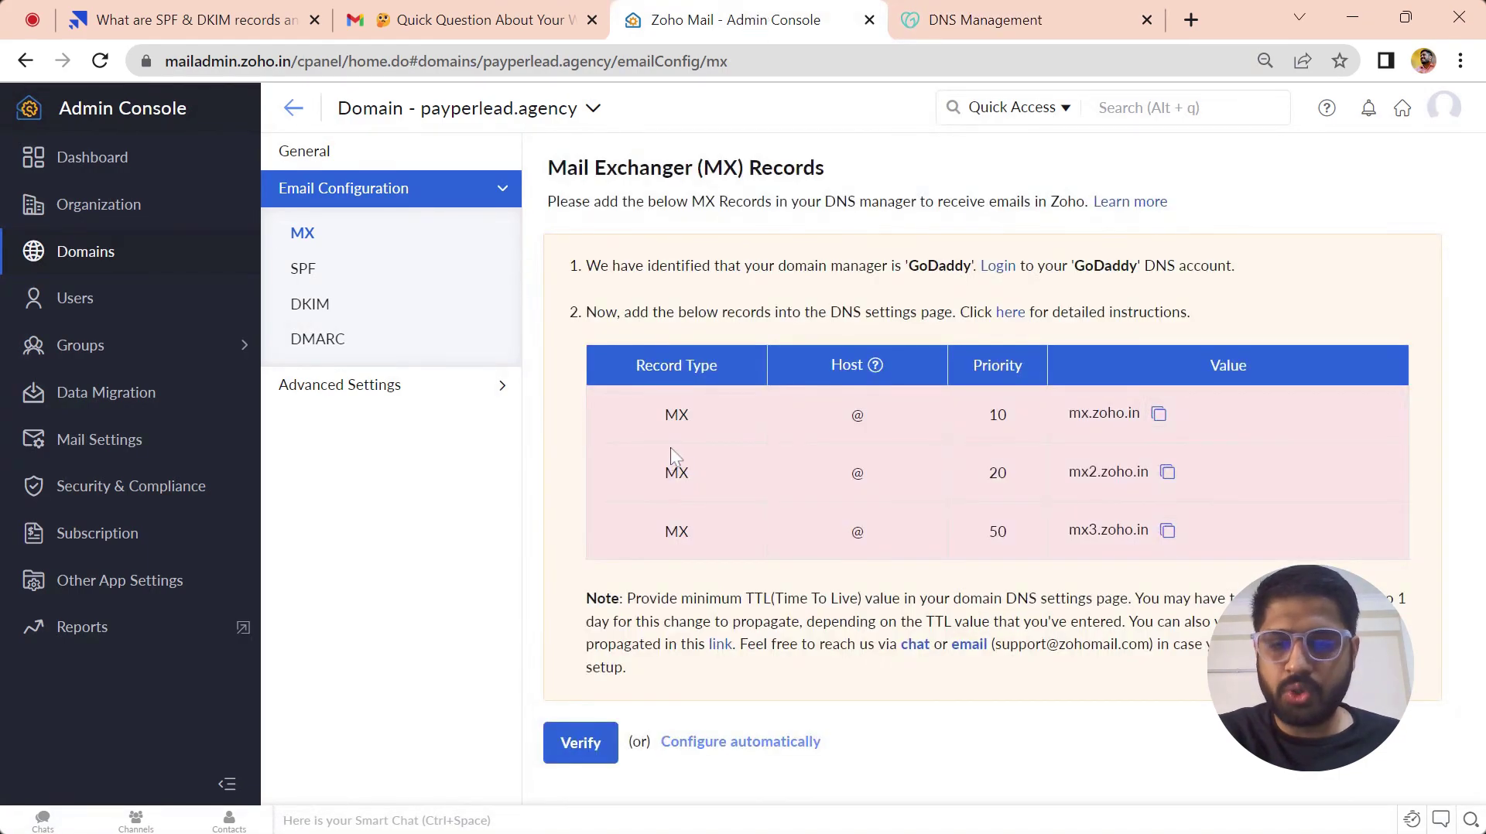
left_click(740, 743)
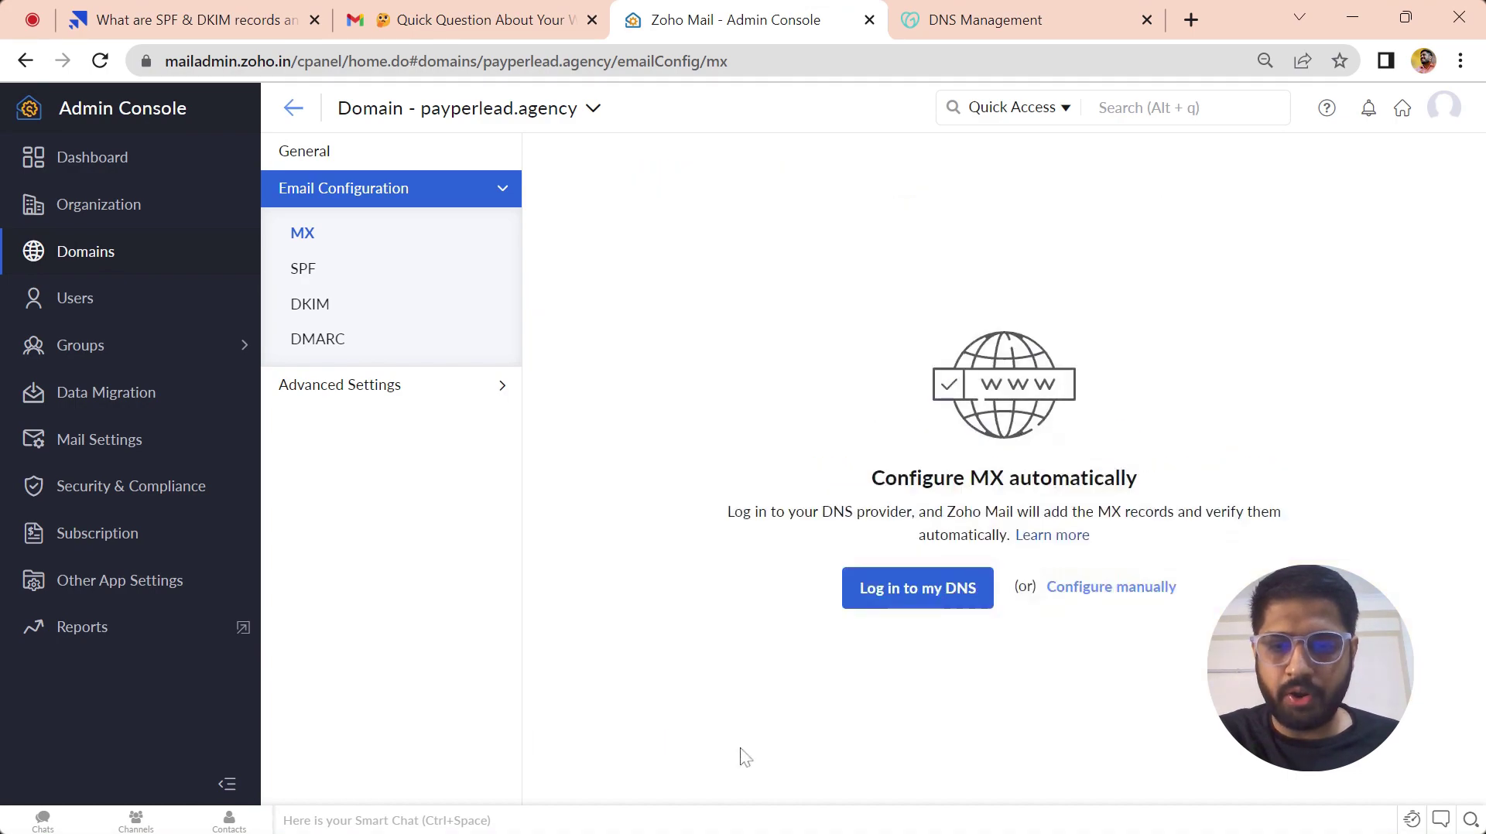
left_click(942, 605)
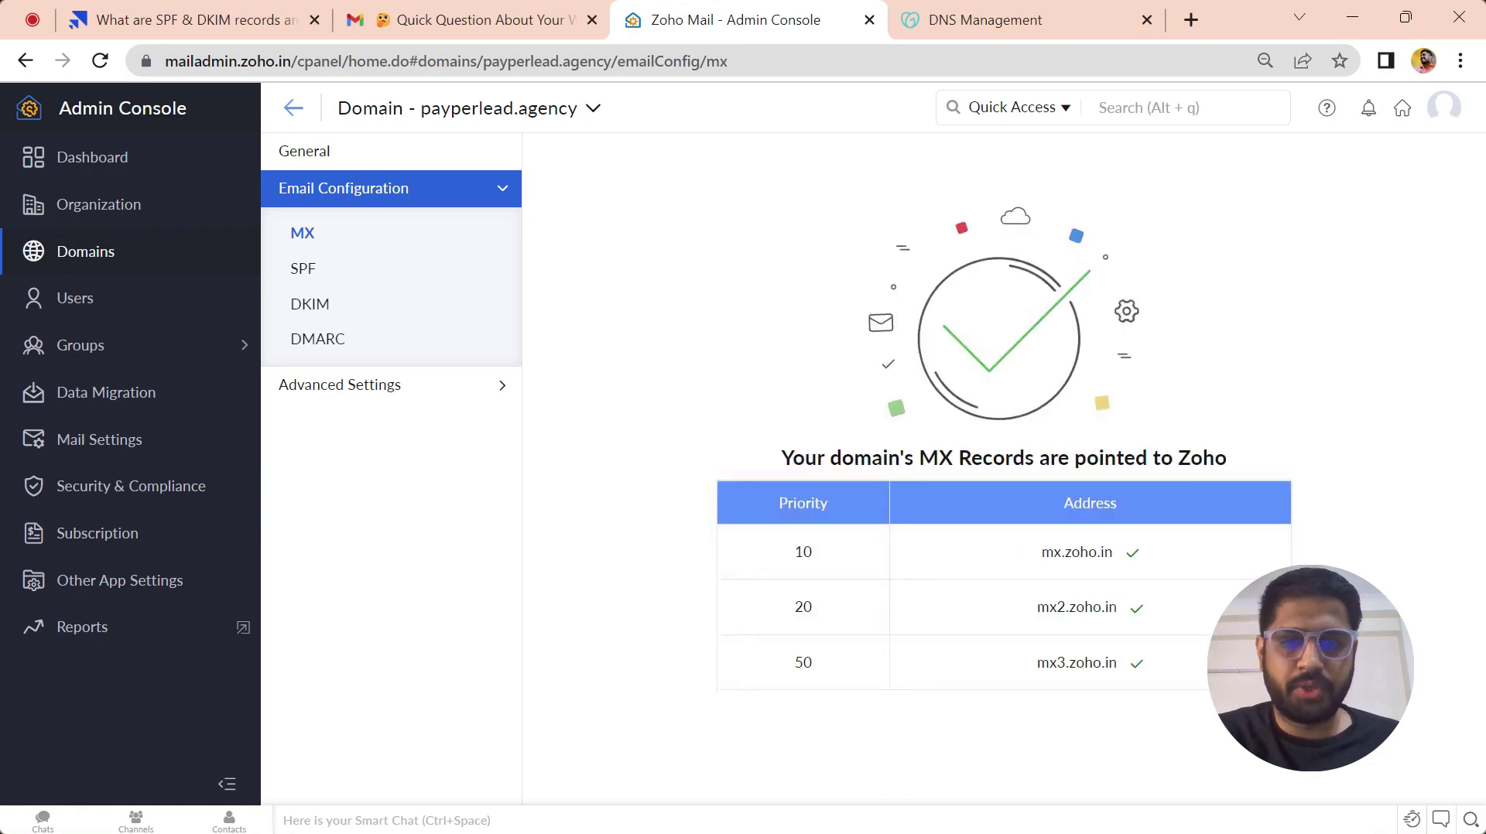
- Review the MX records confirmation and move on to the domain's SPF configuration
left_click_drag(781, 460, 1243, 455)
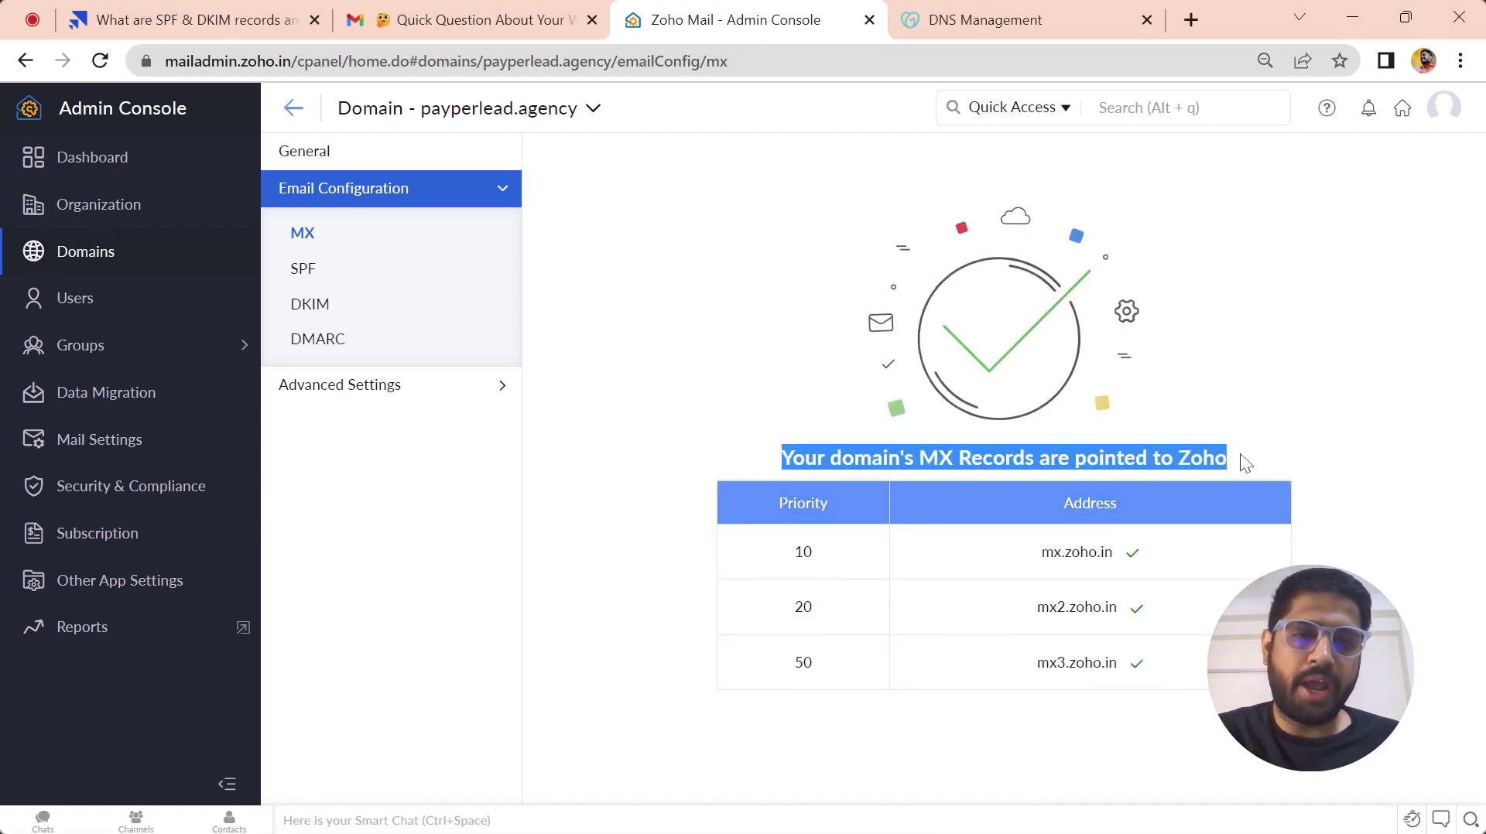
left_click(1243, 451)
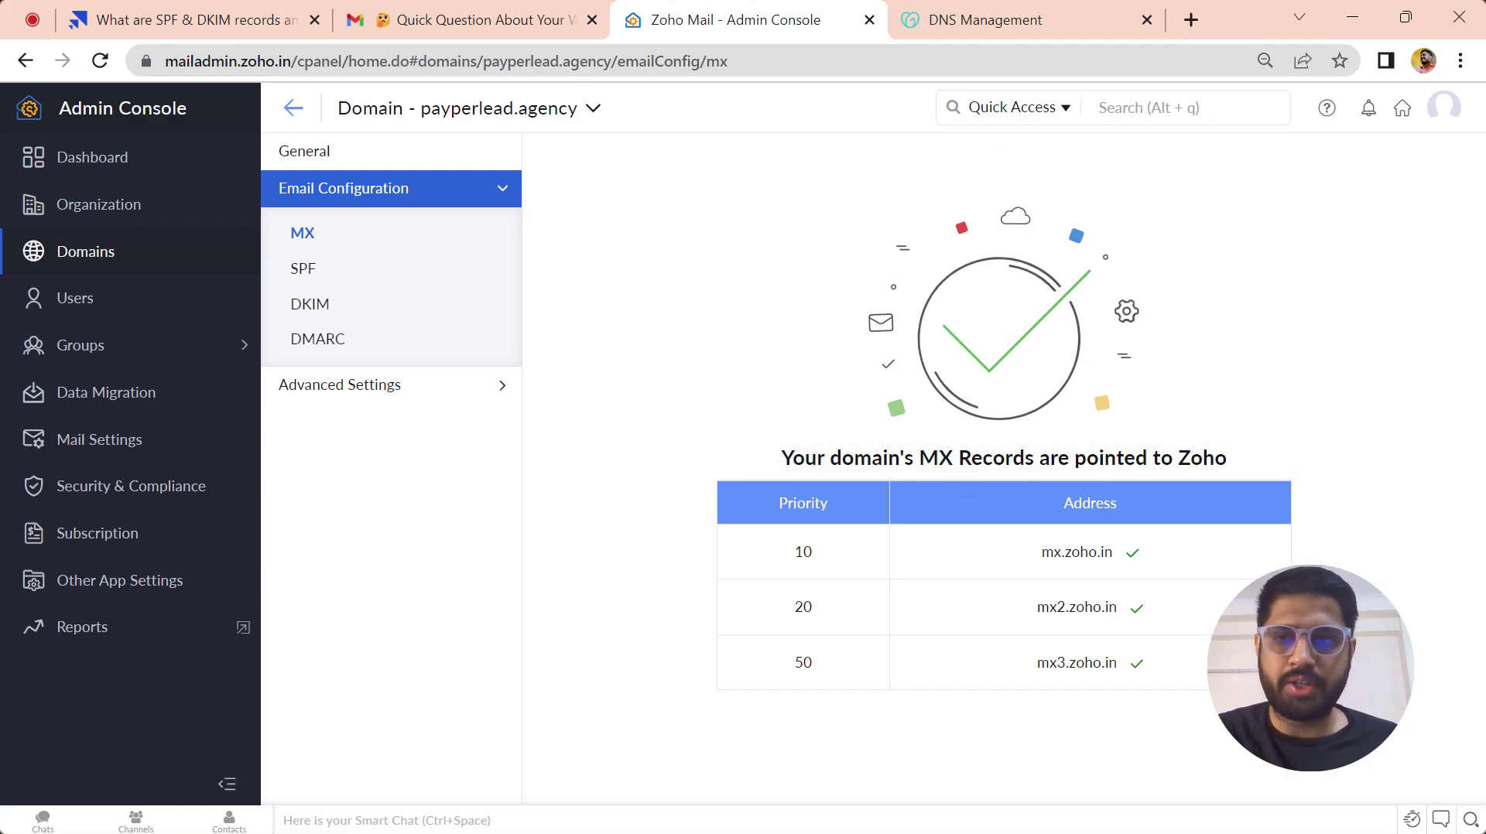
left_click(348, 283)
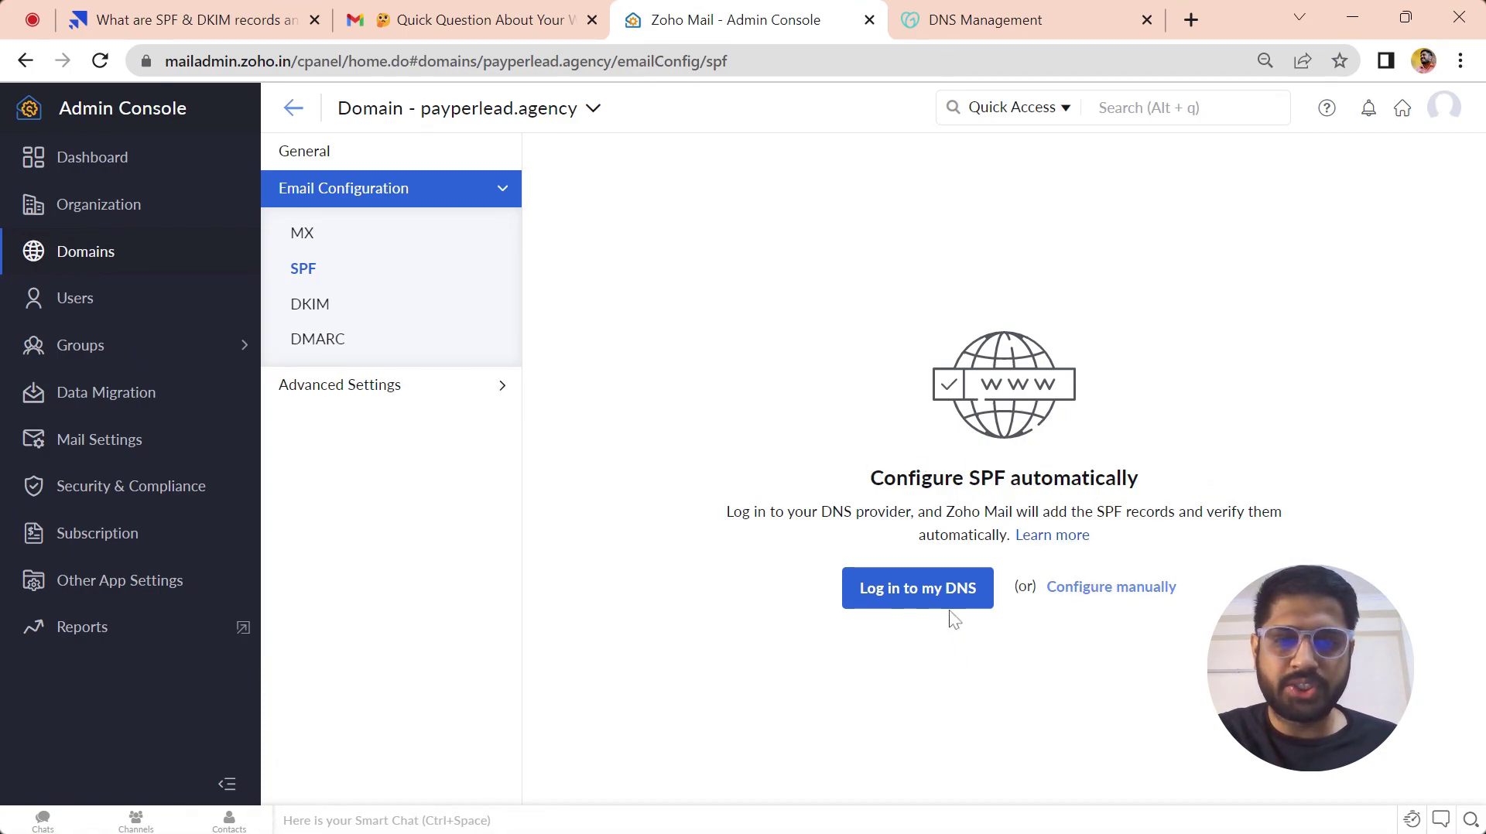
- Choose manual SPF setup and start a new TXT record in GoDaddy DNS
left_click(1132, 590)
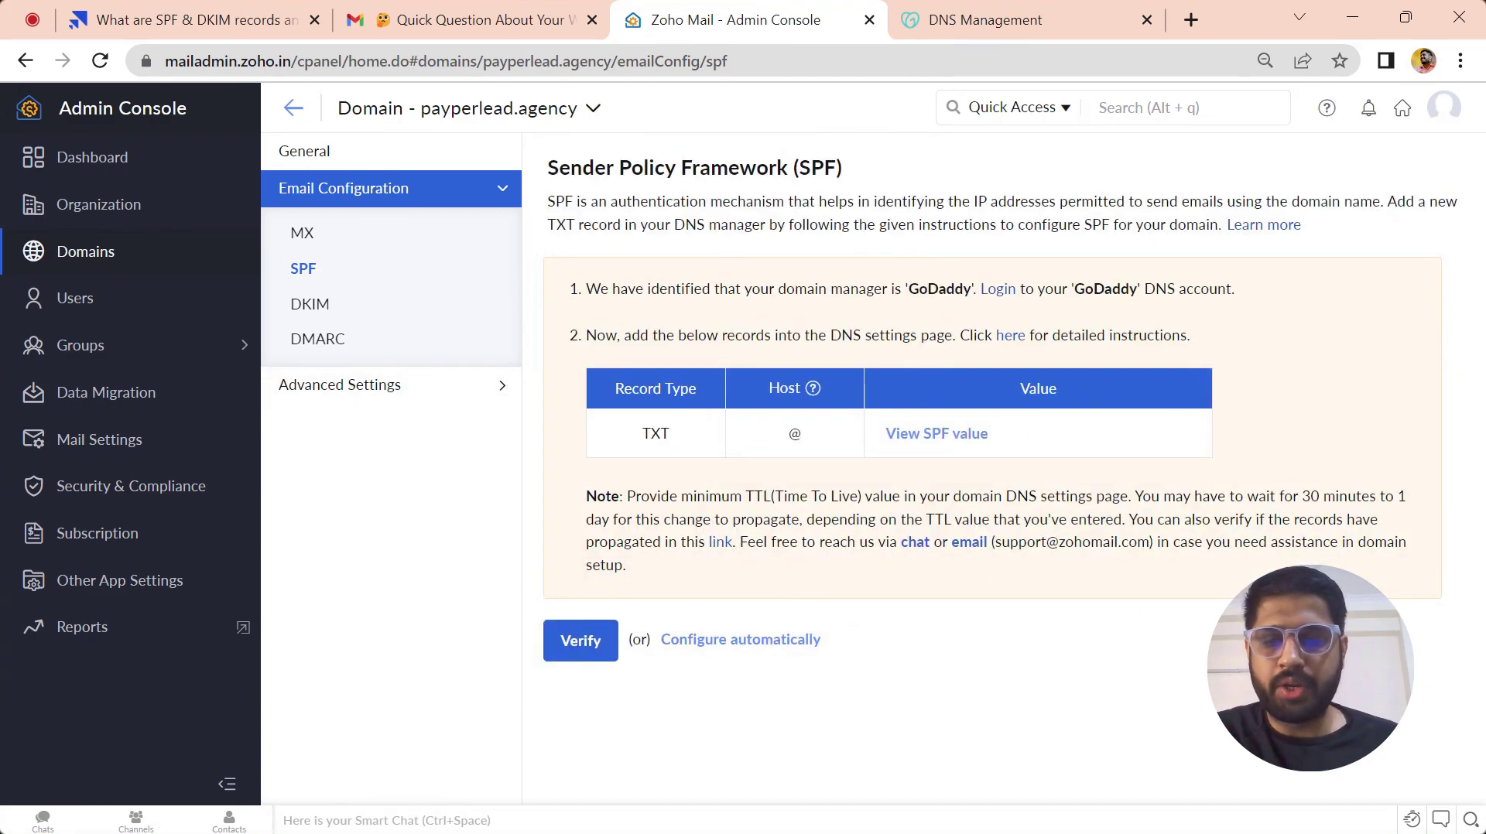
left_click(1020, 19)
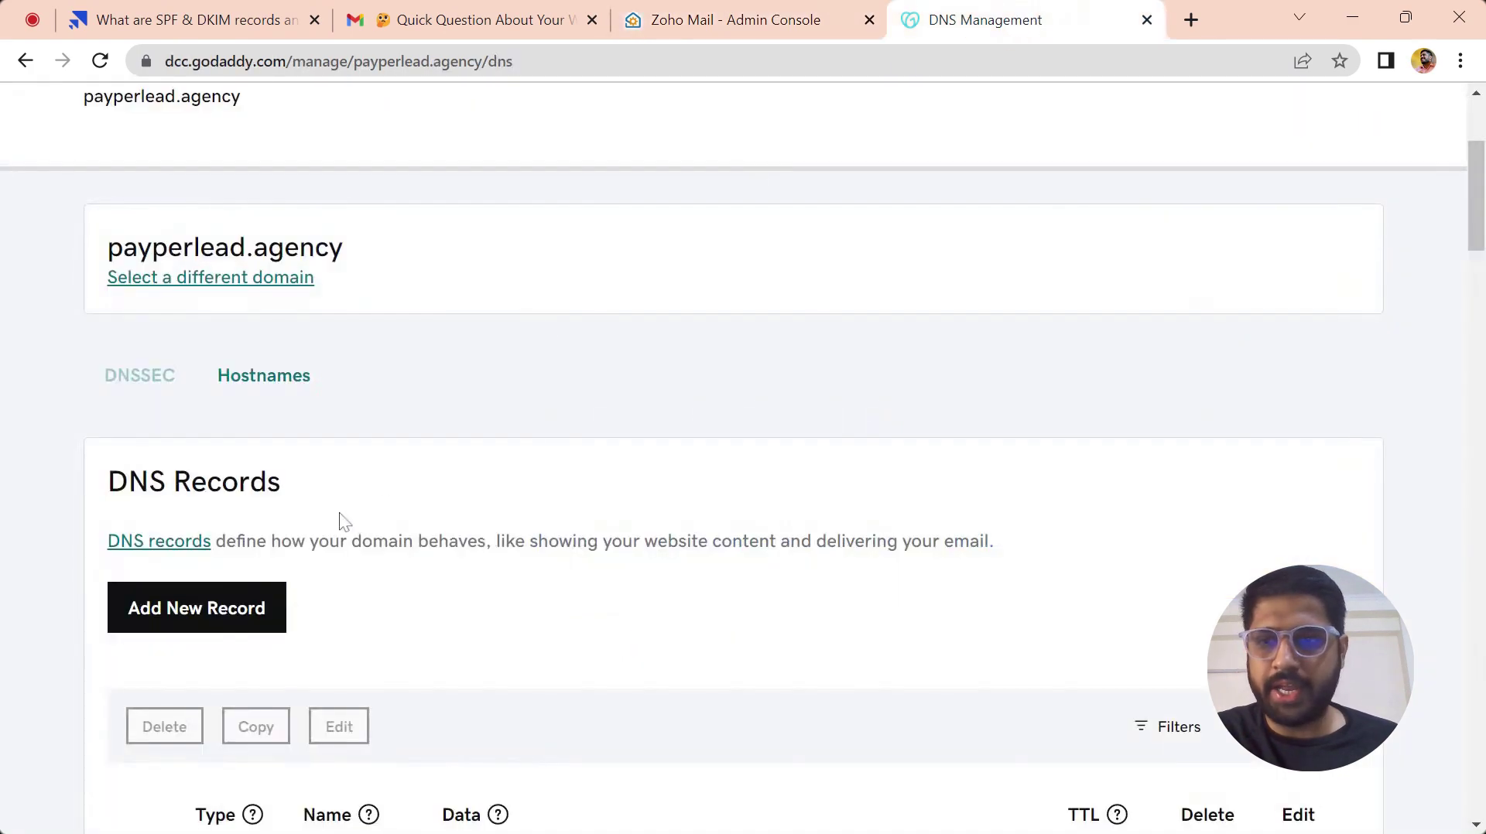
left_click(272, 608)
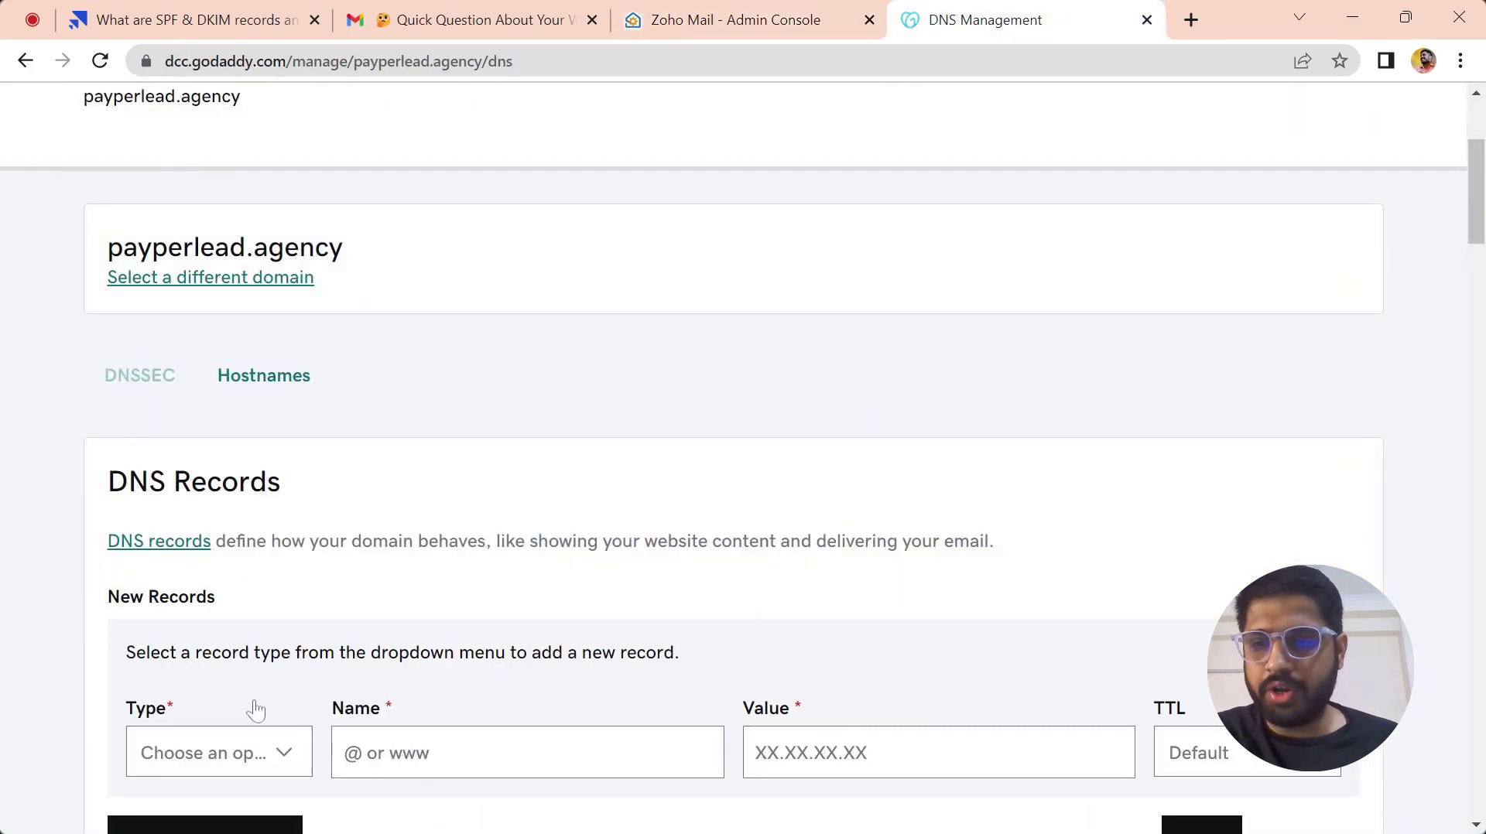
left_click(254, 779)
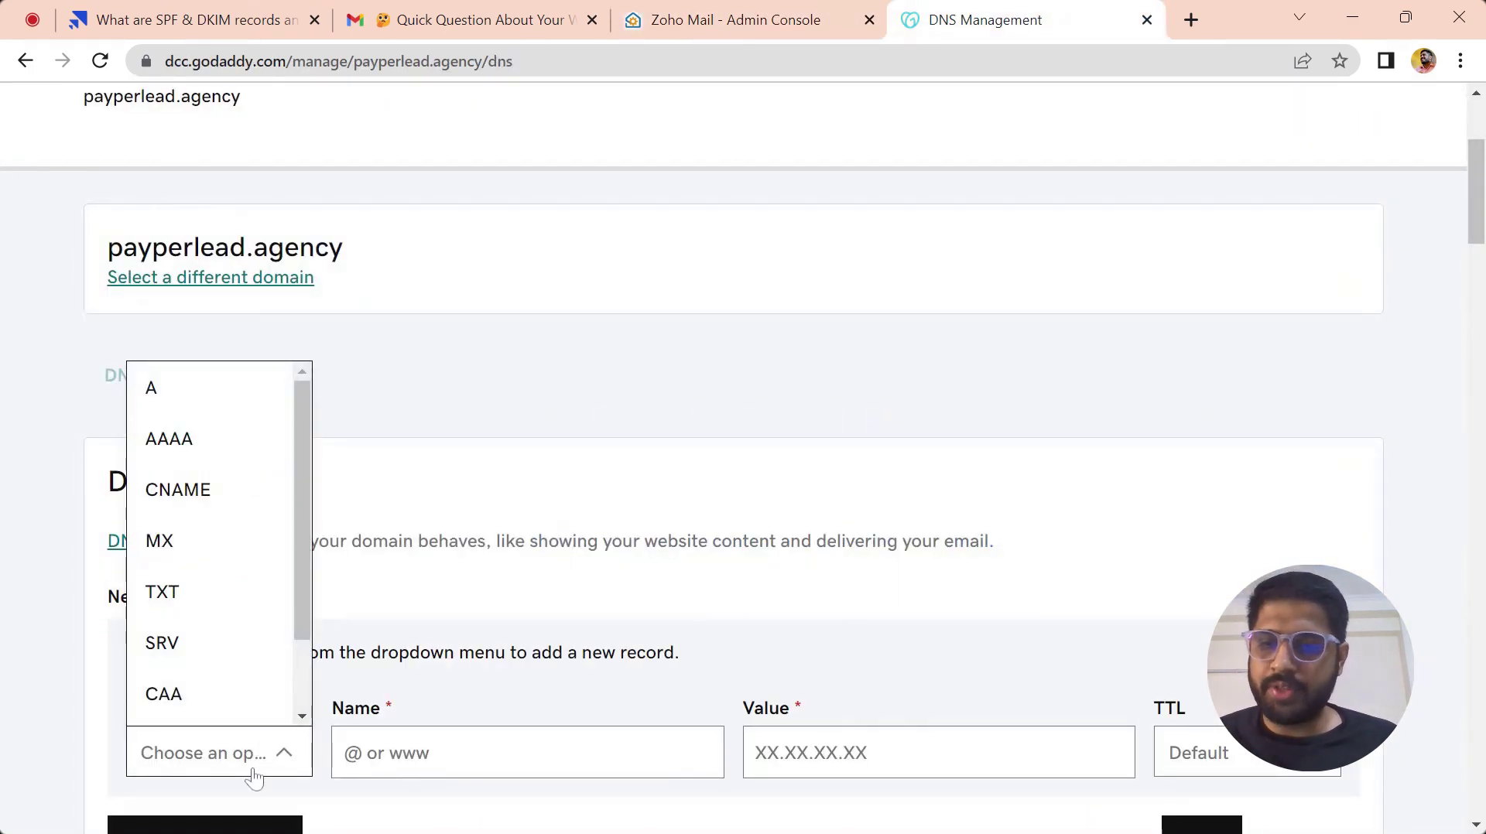
left_click(210, 595)
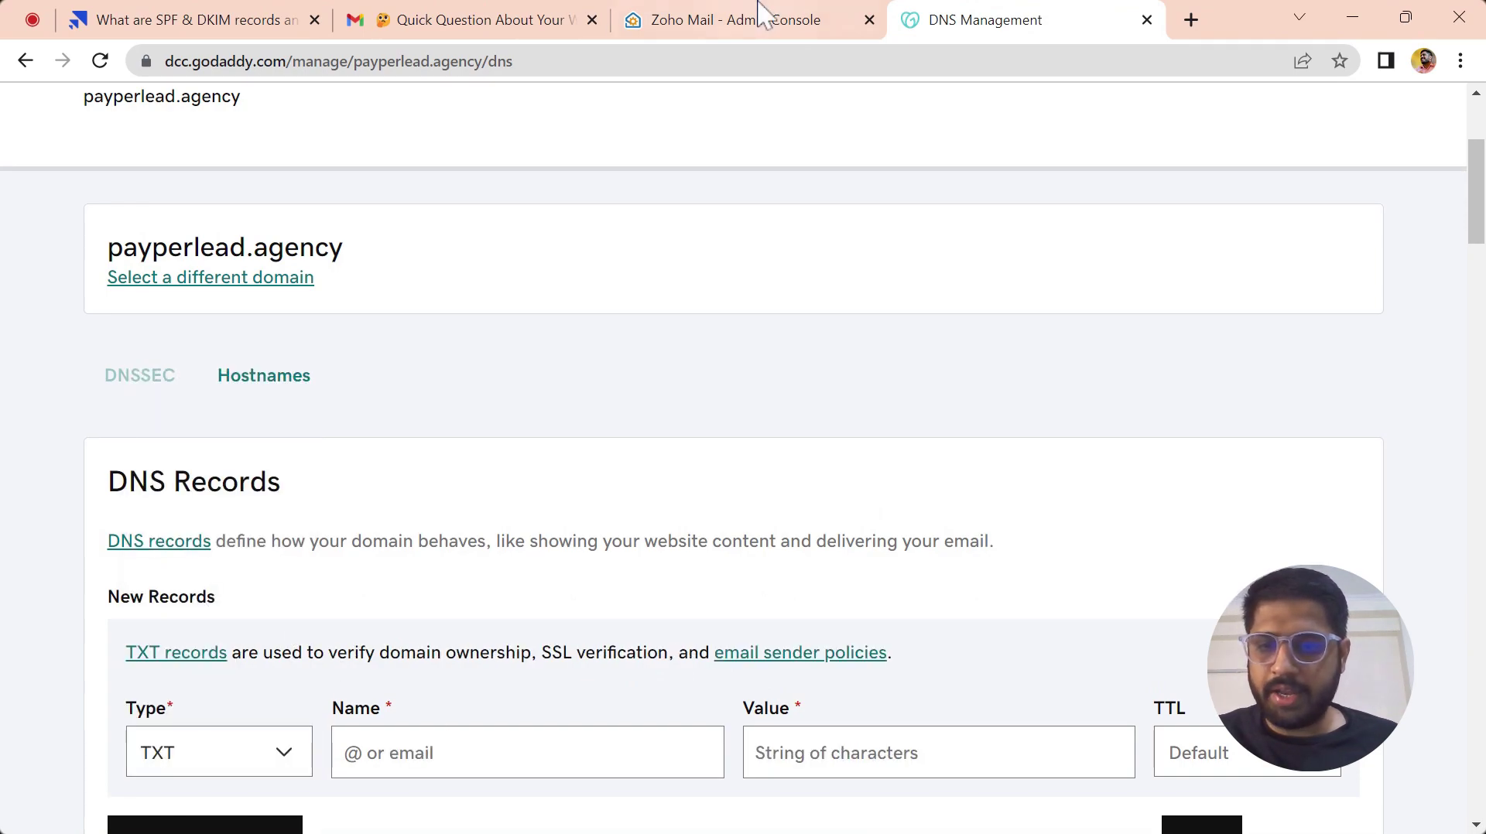
- Enter @ as the new TXT record's Name
left_click(762, 16)
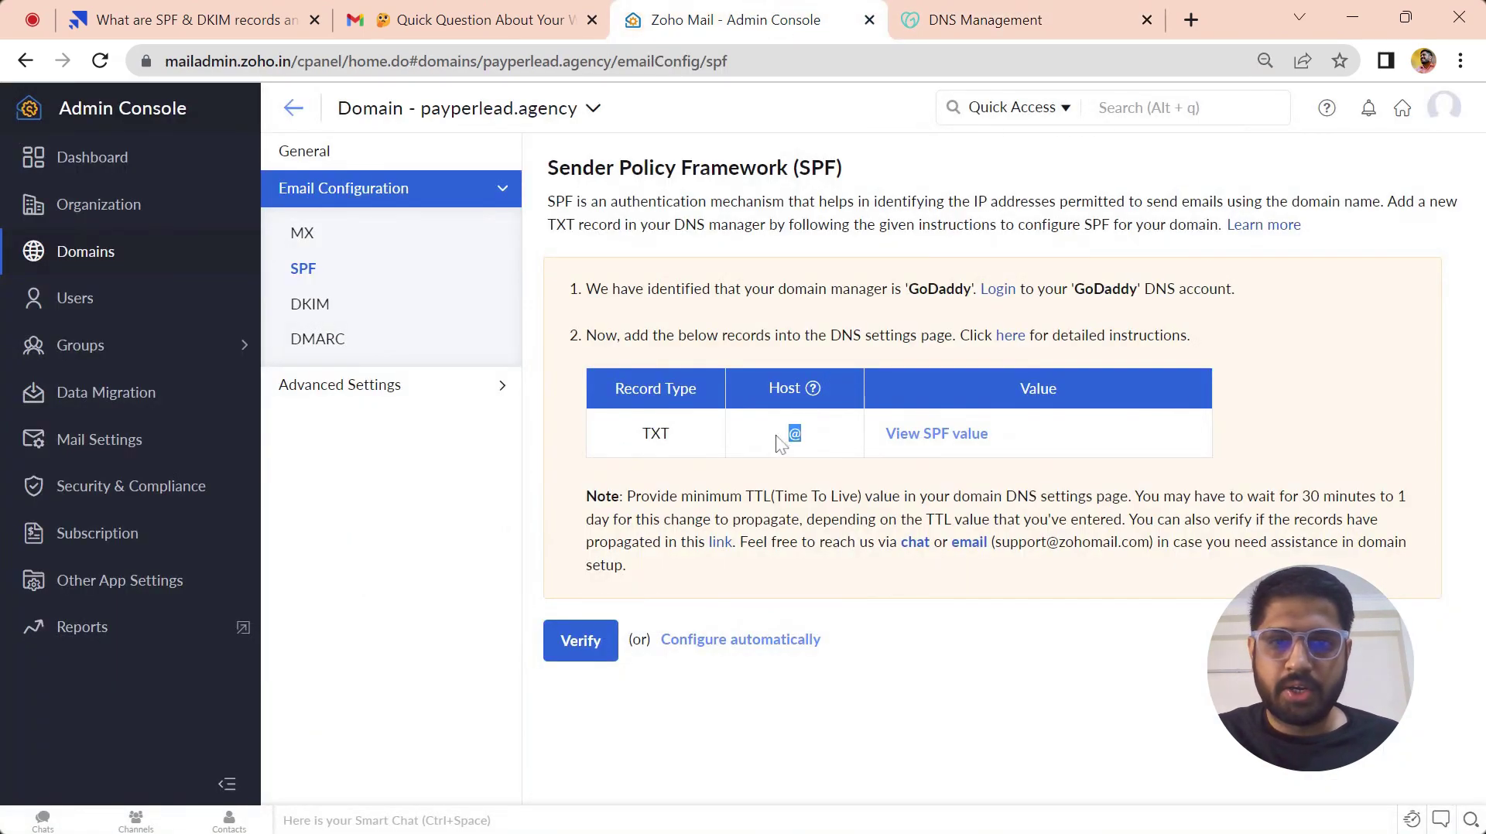
left_click(977, 19)
left_click(474, 783)
type("@")
key("Tab")
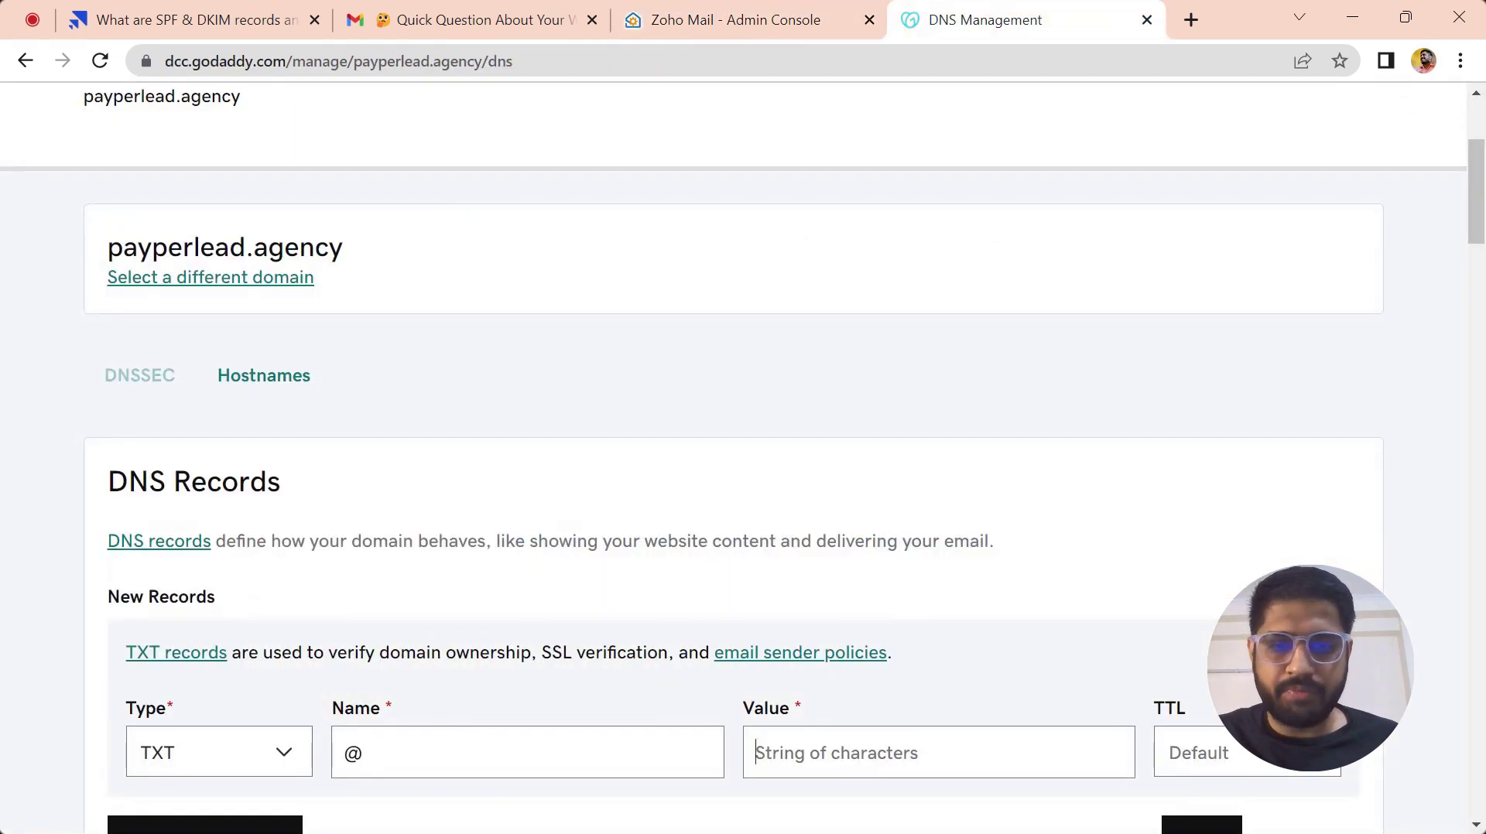
- Reveal Zoho's SPF value and check GoDaddy's existing records for another SPF entry
left_click(731, 19)
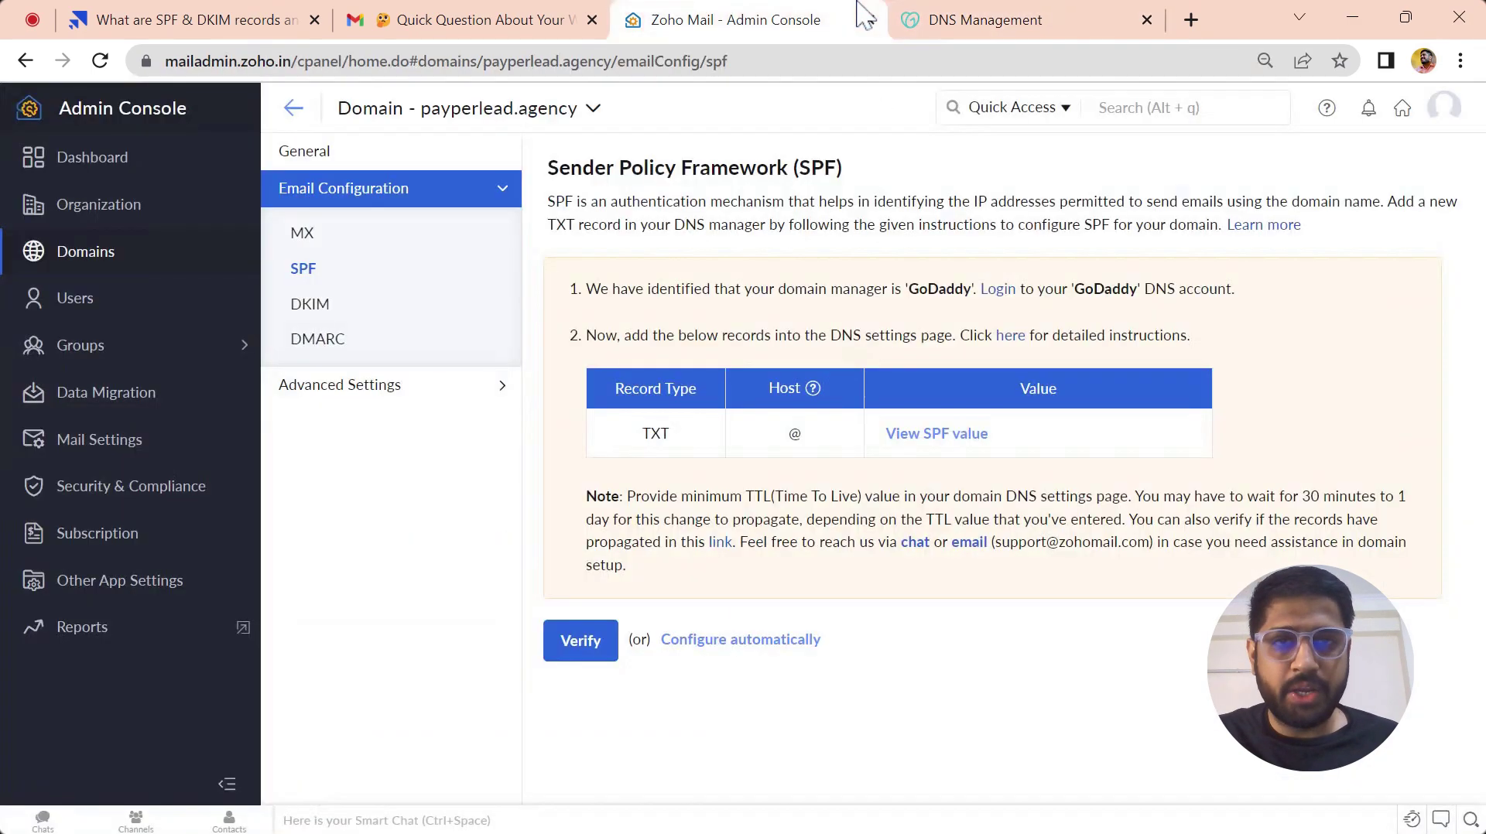
left_click(977, 440)
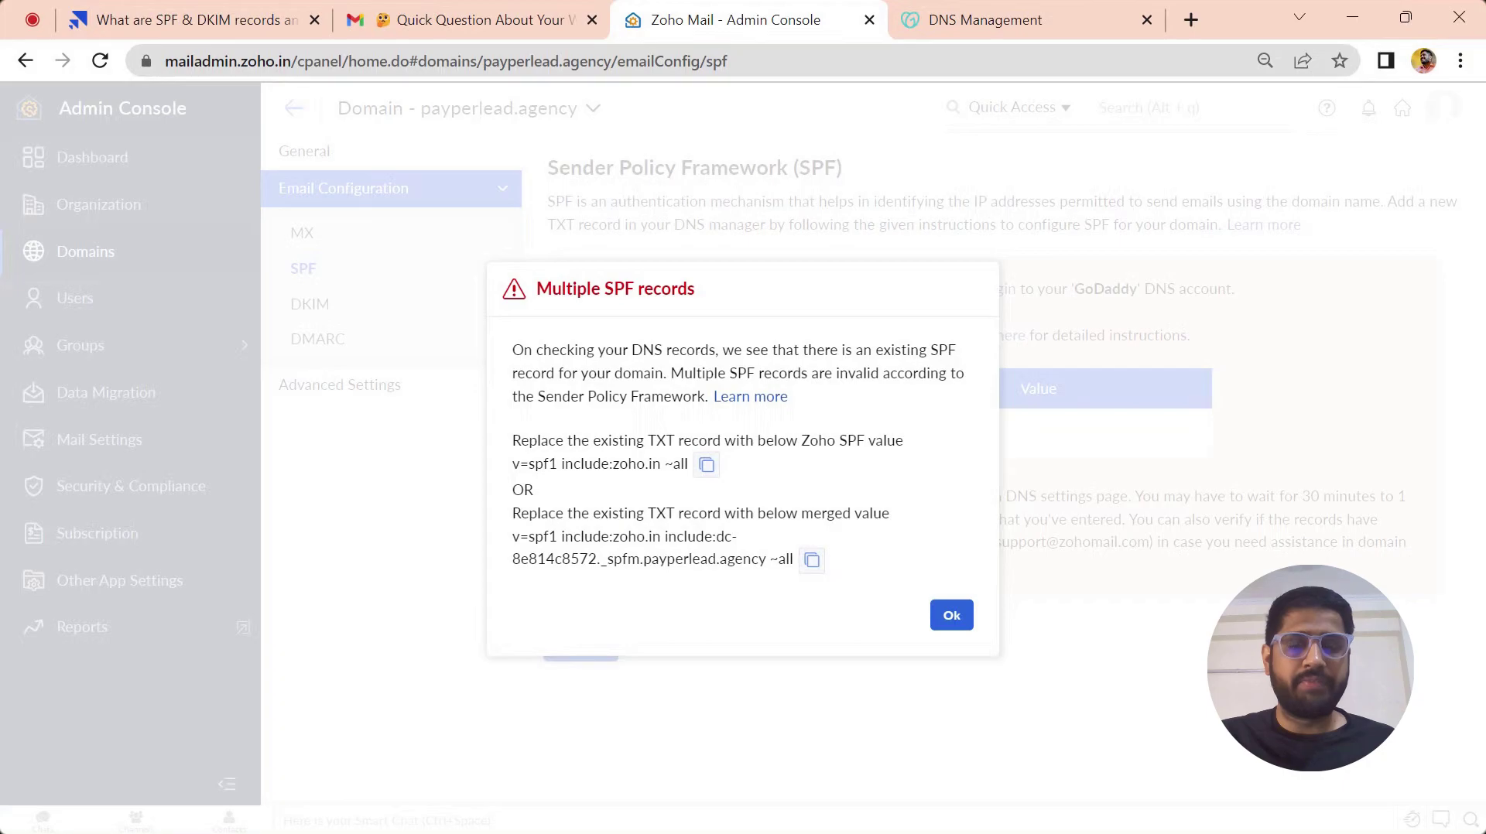
left_click(925, 18)
scroll(661, 535, "down", 10)
scroll(660, 535, "down", 8)
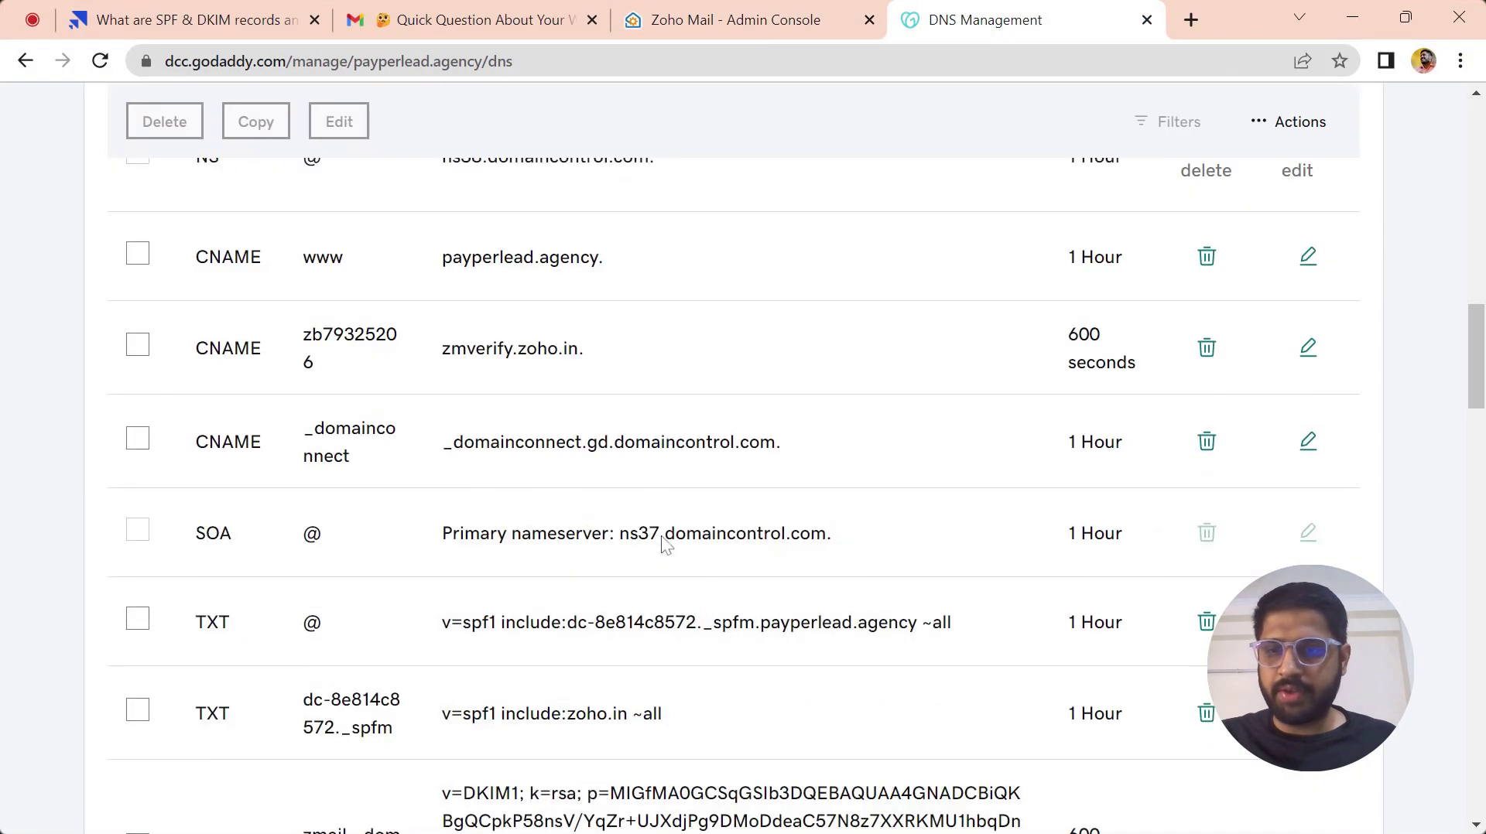
scroll(660, 535, "up", 4)
scroll(739, 143, "up", 10)
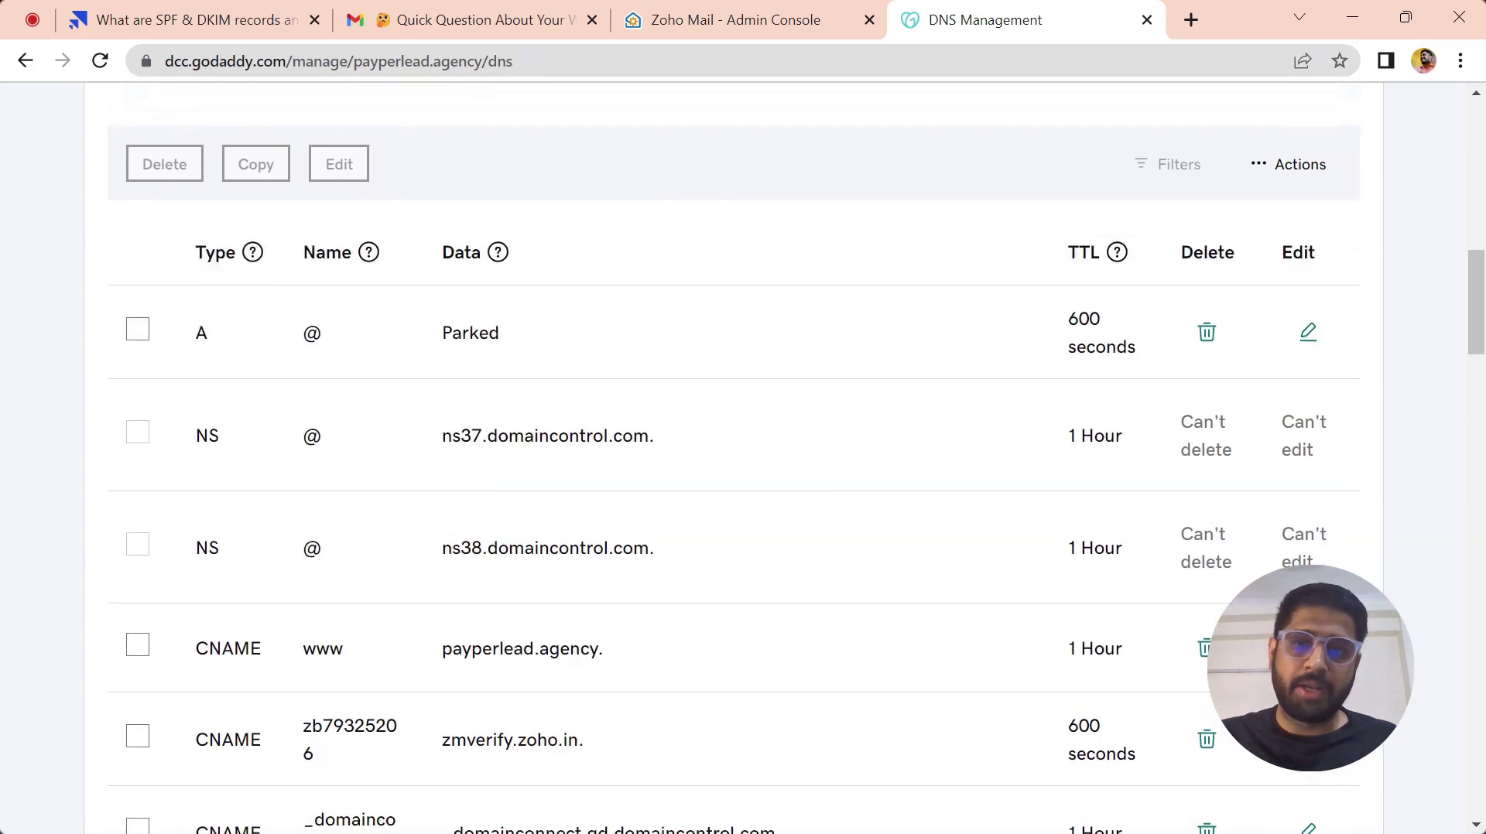
left_click(727, 19)
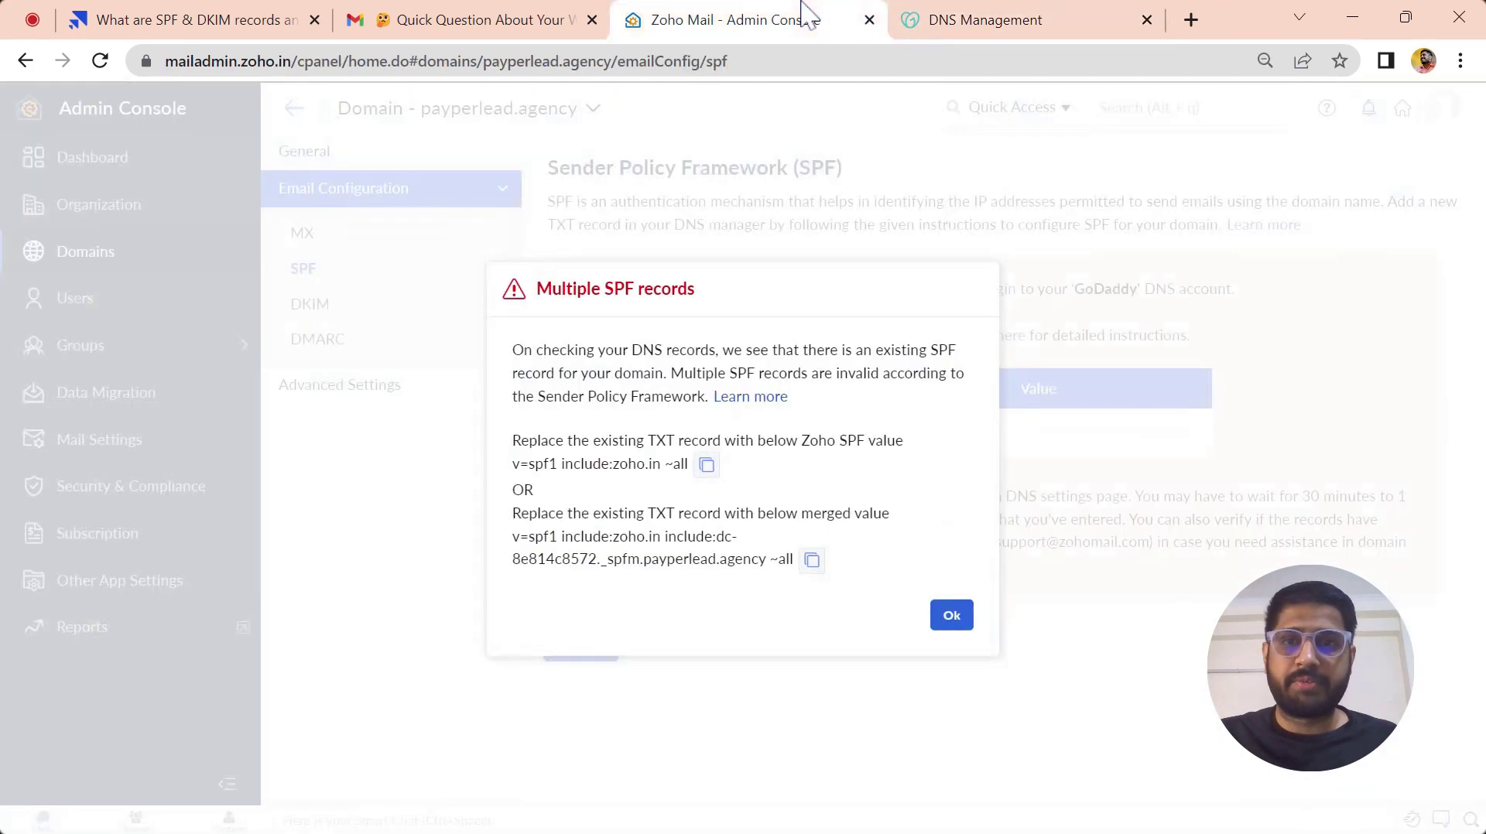
- Save the TXT value 'v=spf1 include:zoho.in ~all' in GoDaddy and verify SPF in Zoho
left_click(704, 465)
left_click(955, 617)
left_click(1019, 17)
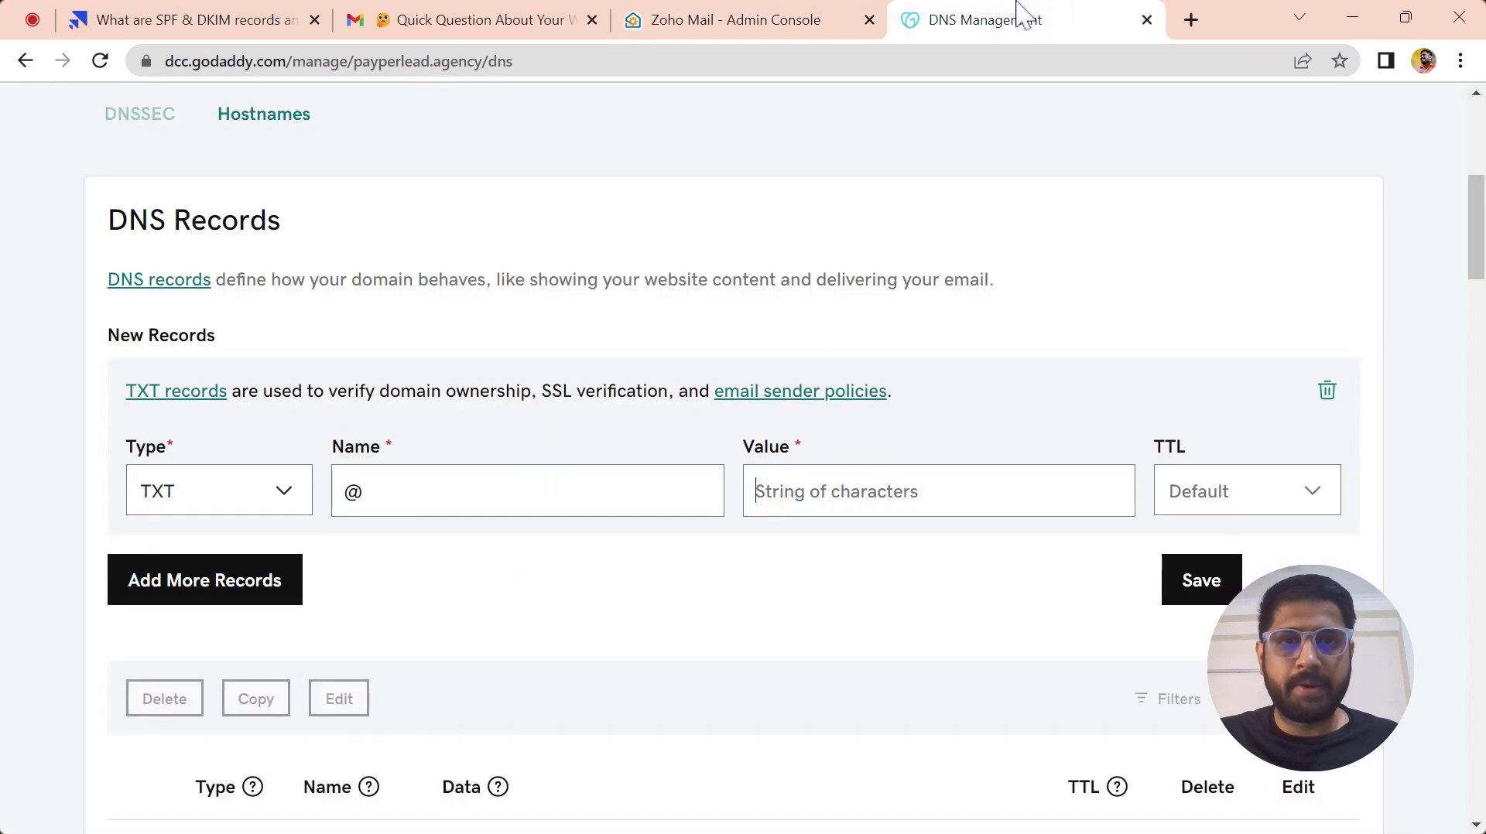
key("ctrl+v")
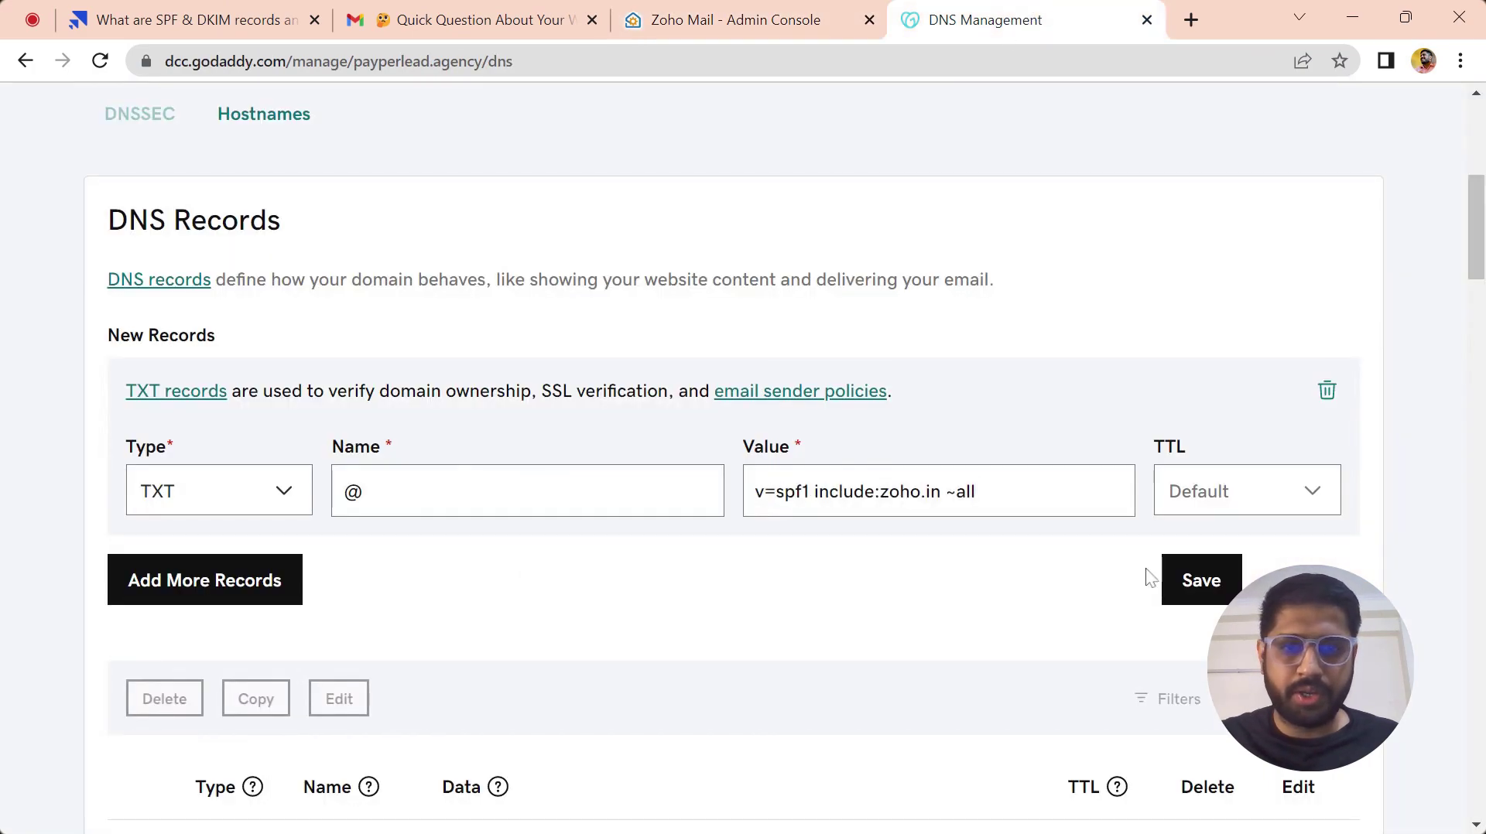
left_click(1192, 596)
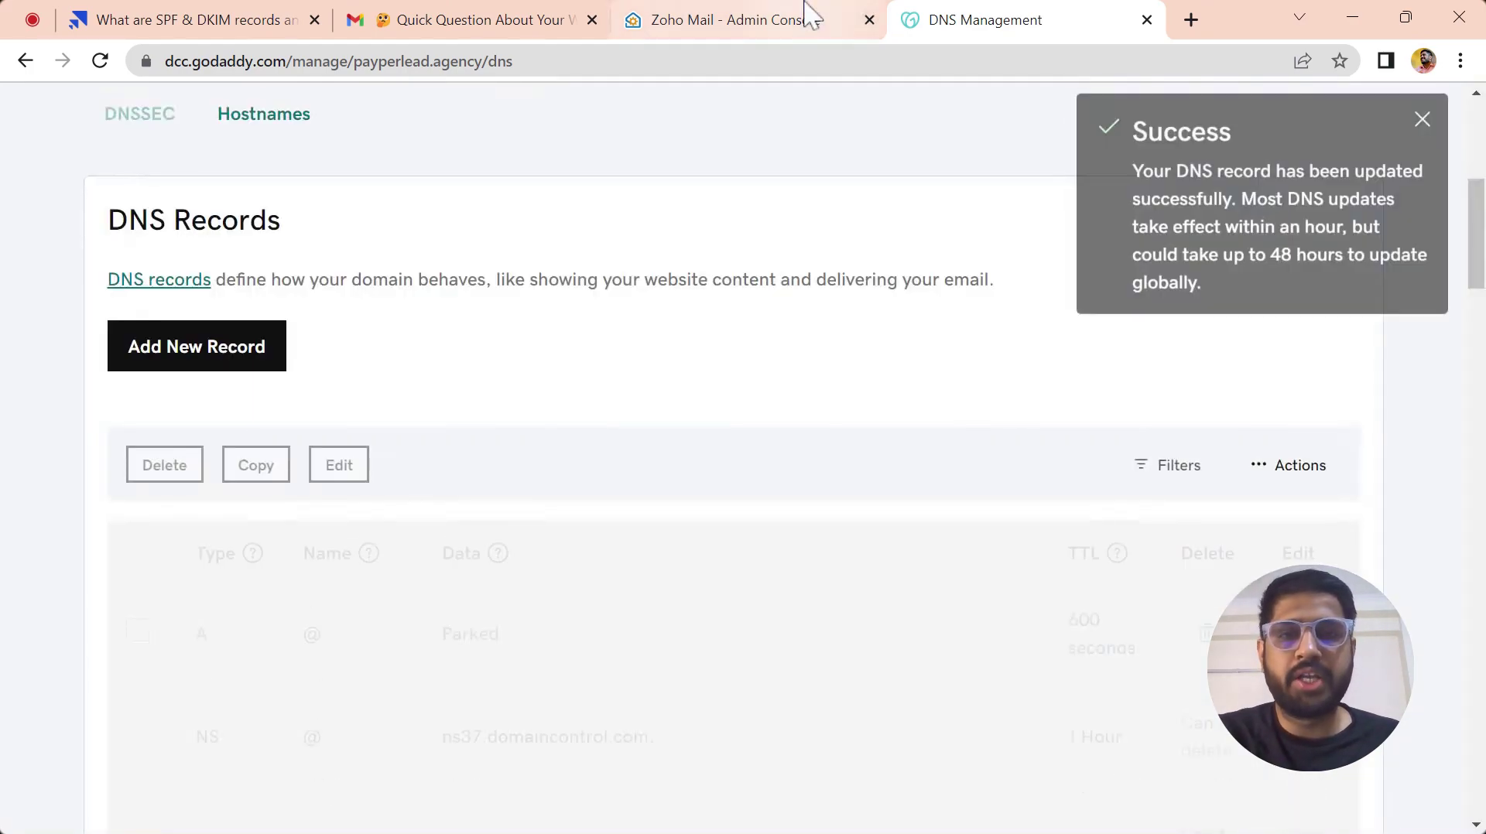
left_click(804, 14)
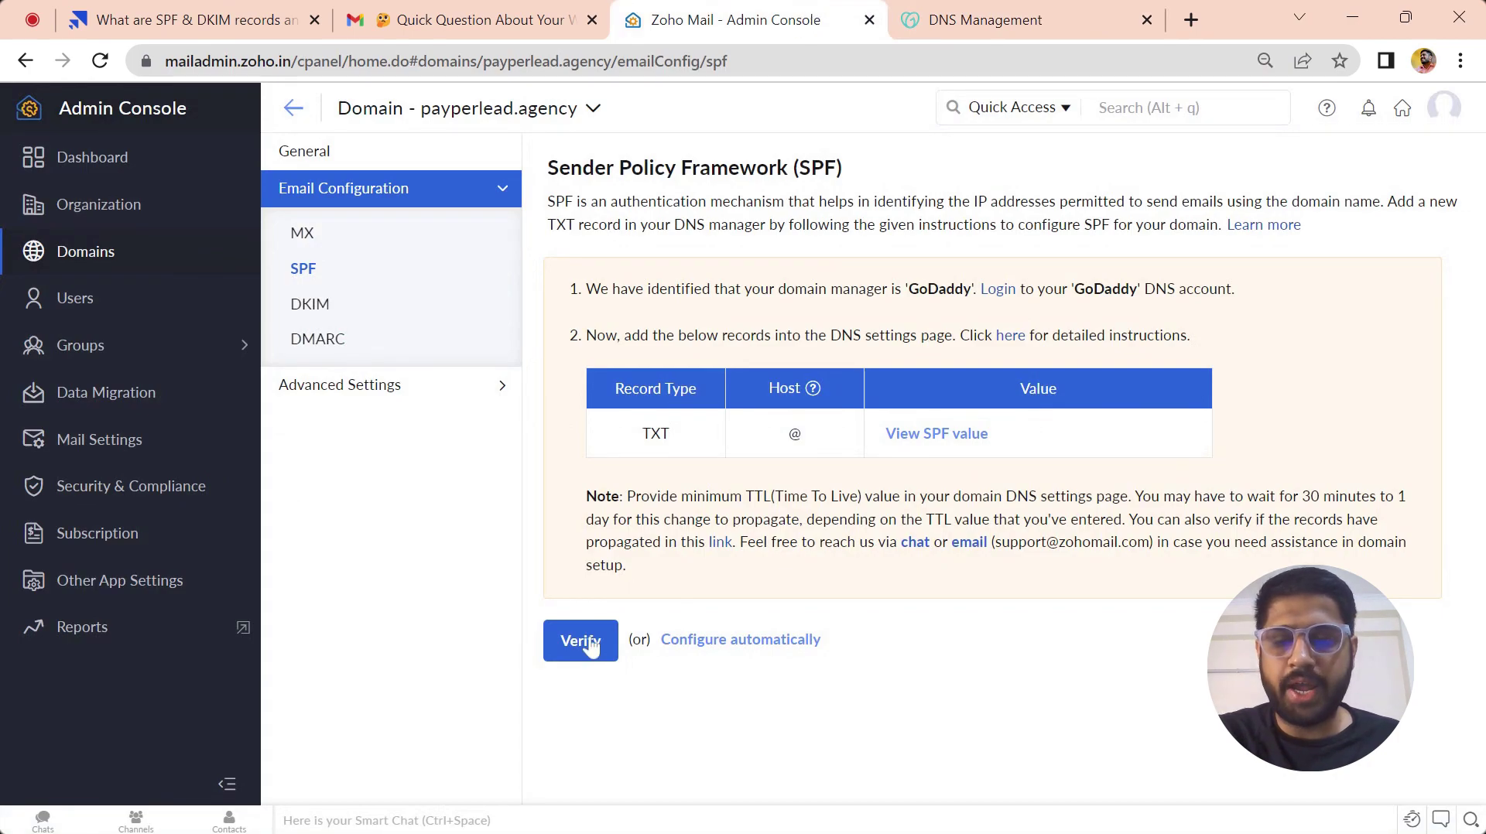
left_click(588, 644)
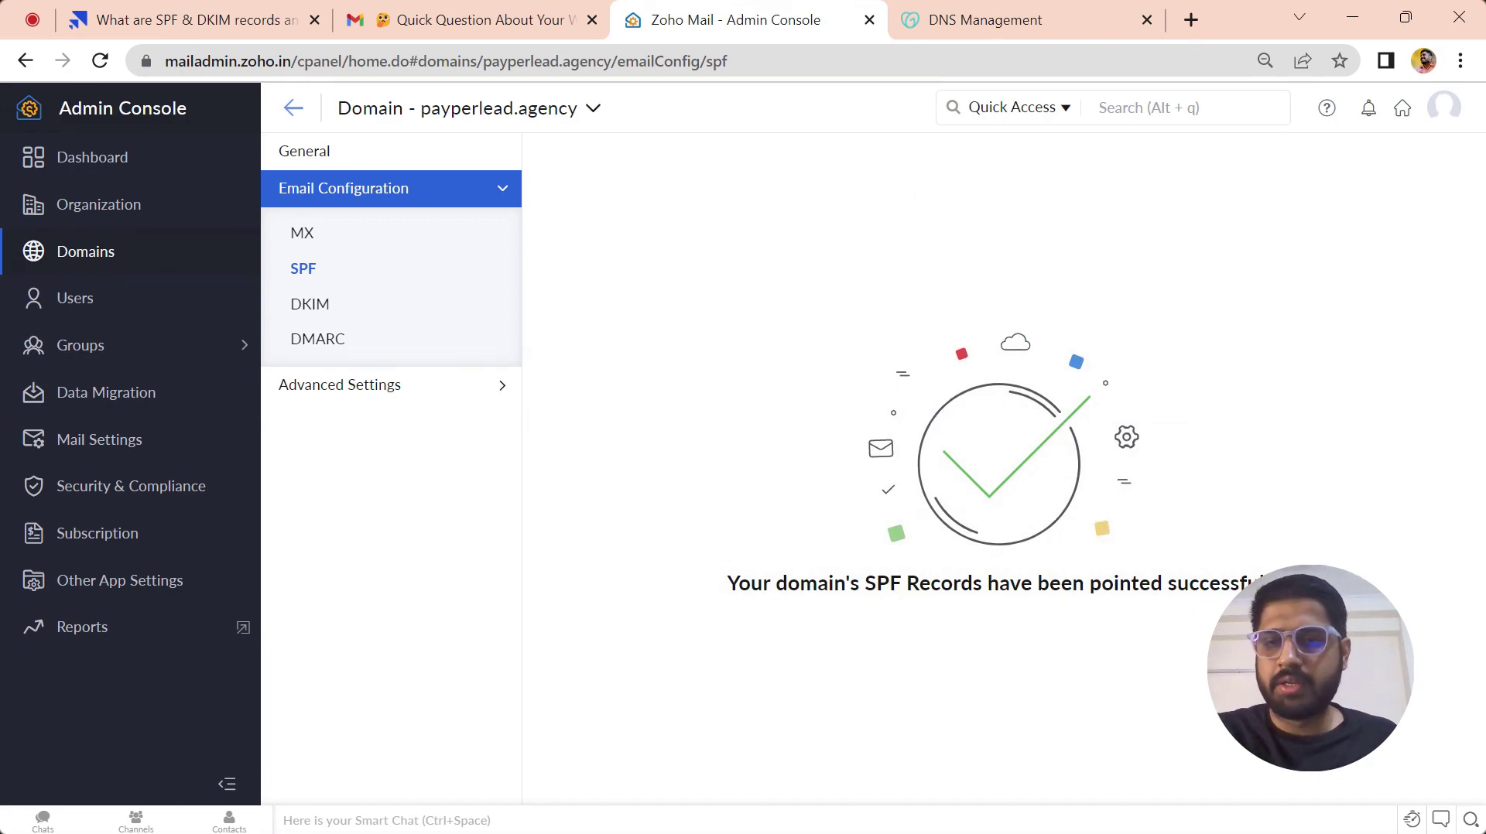
- Confirm the zmail._domainkey DKIM selector is verified and matches its GoDaddy TXT record
left_click(316, 318)
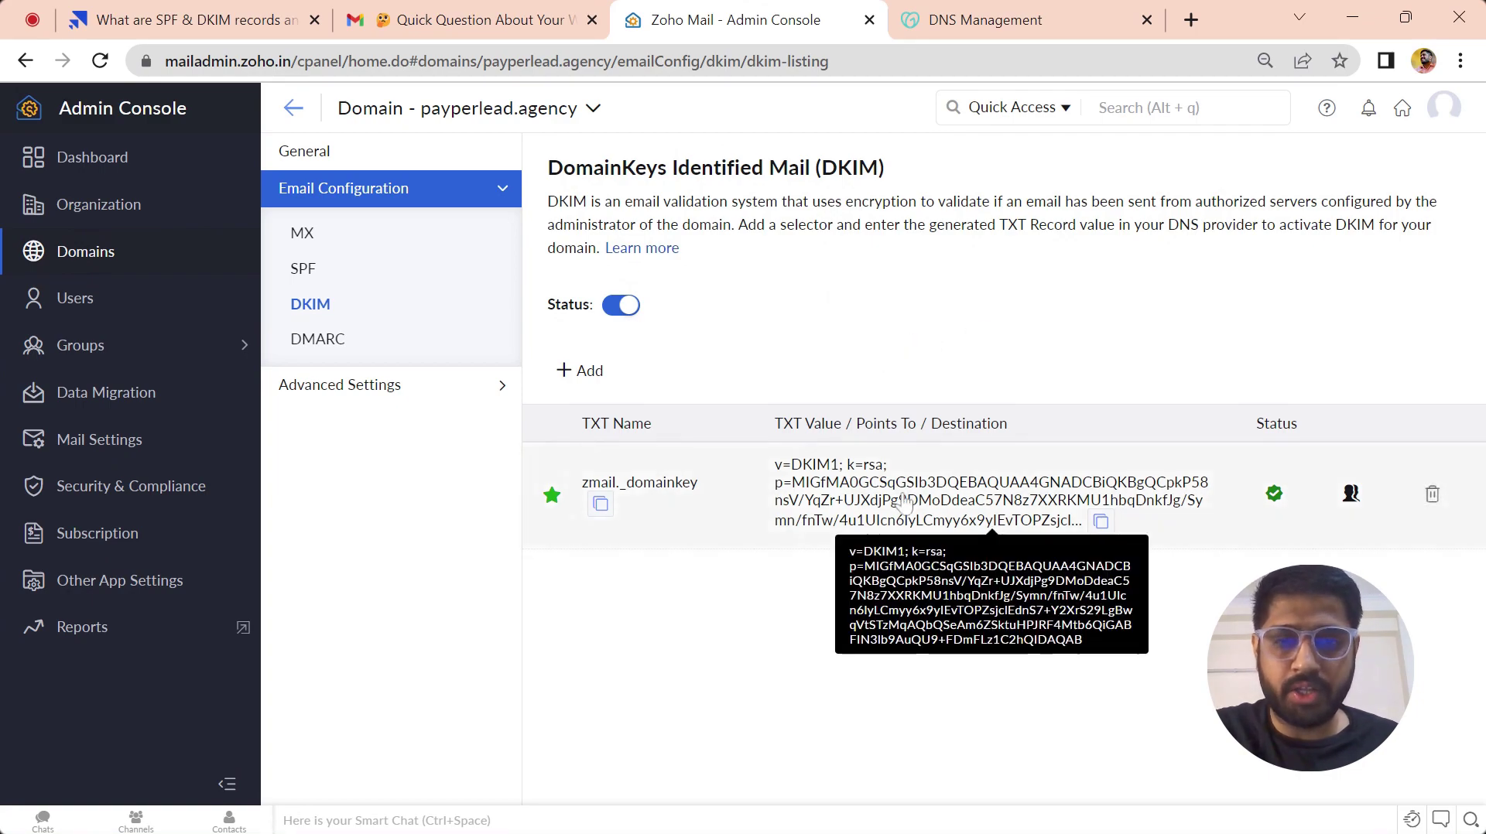
left_click(985, 19)
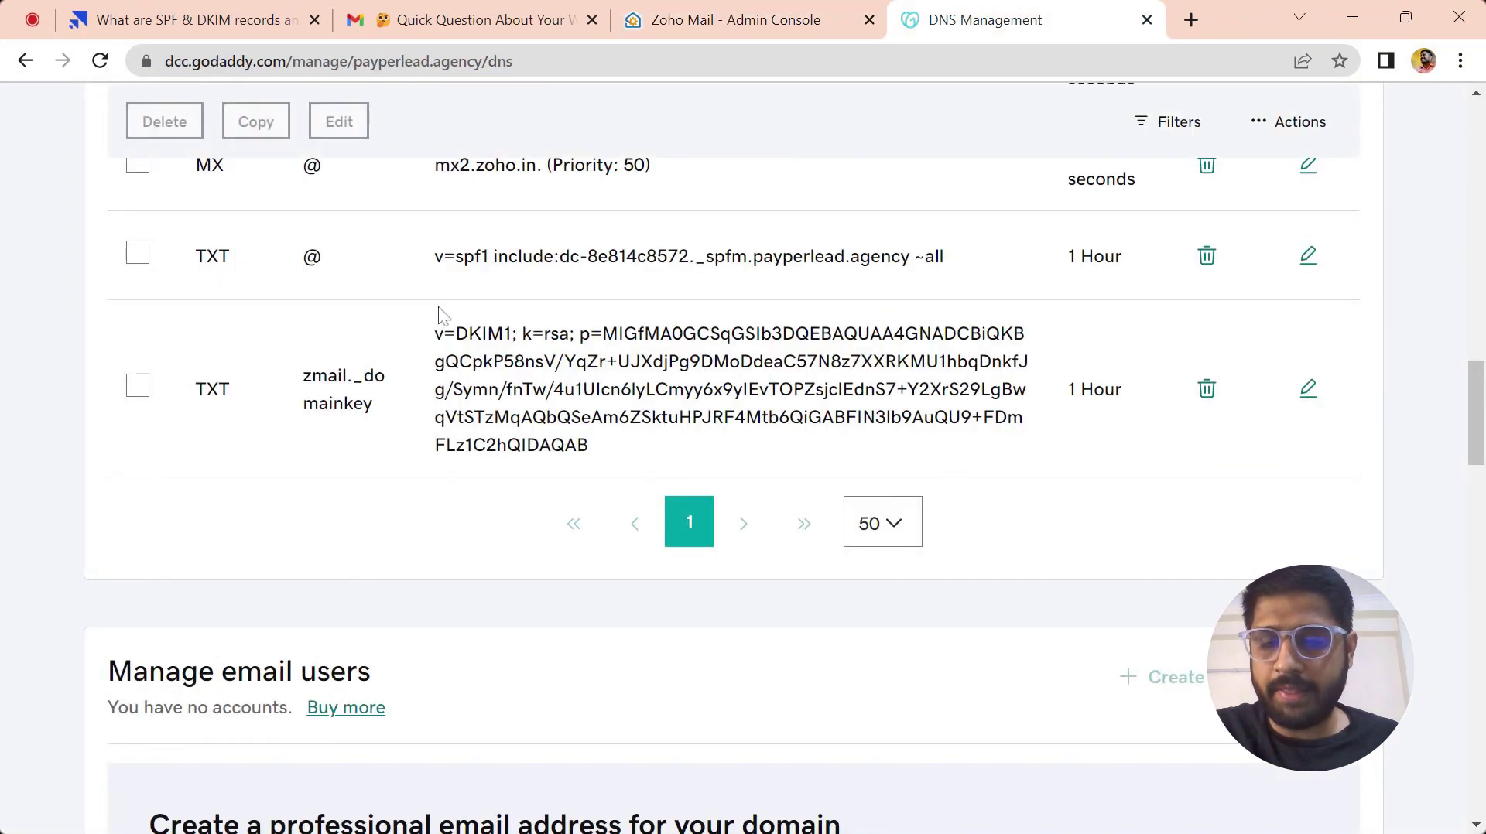
left_click_drag(434, 331, 569, 418)
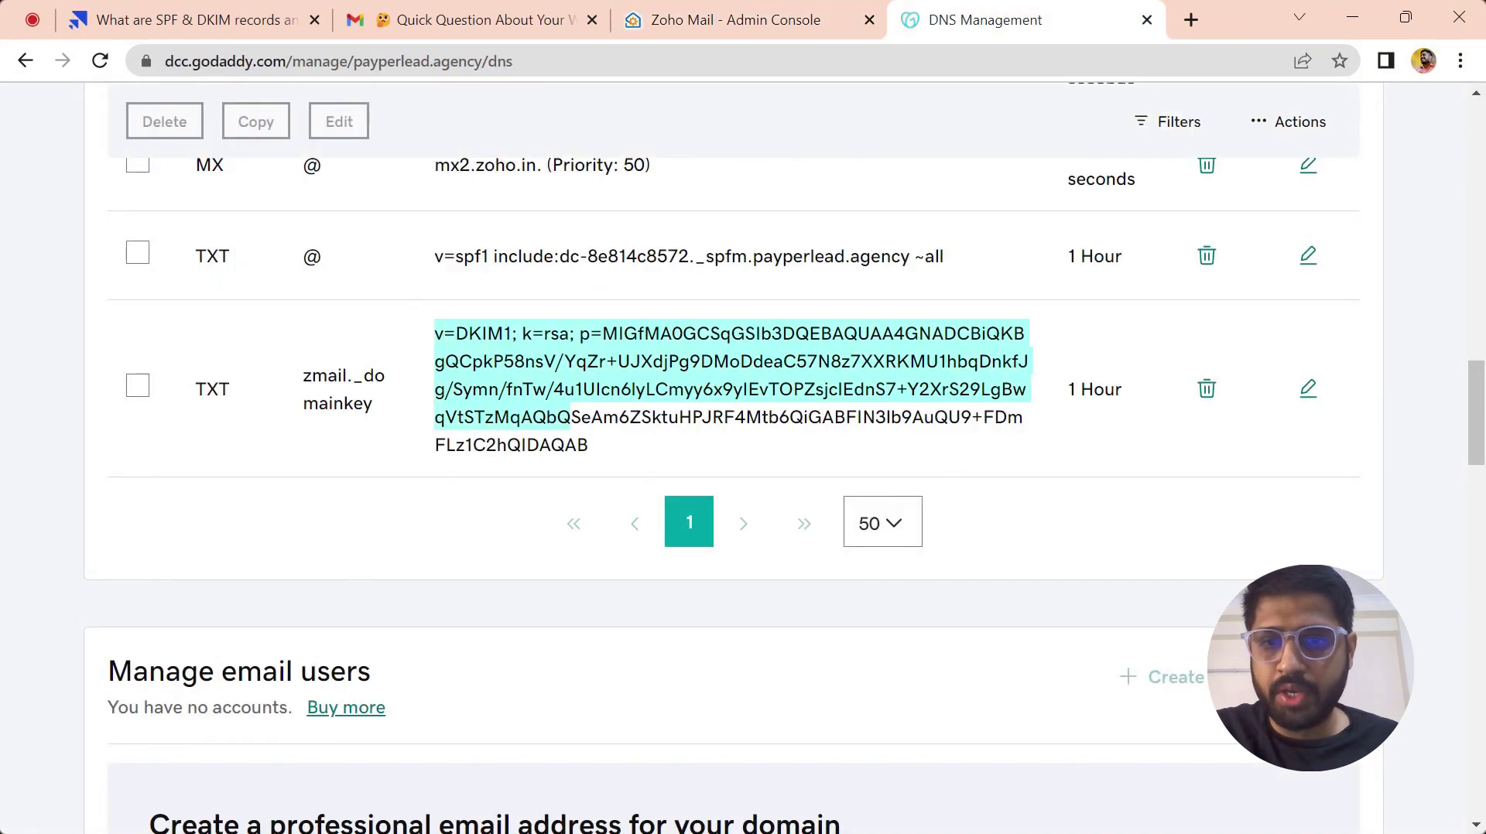
left_click(742, 19)
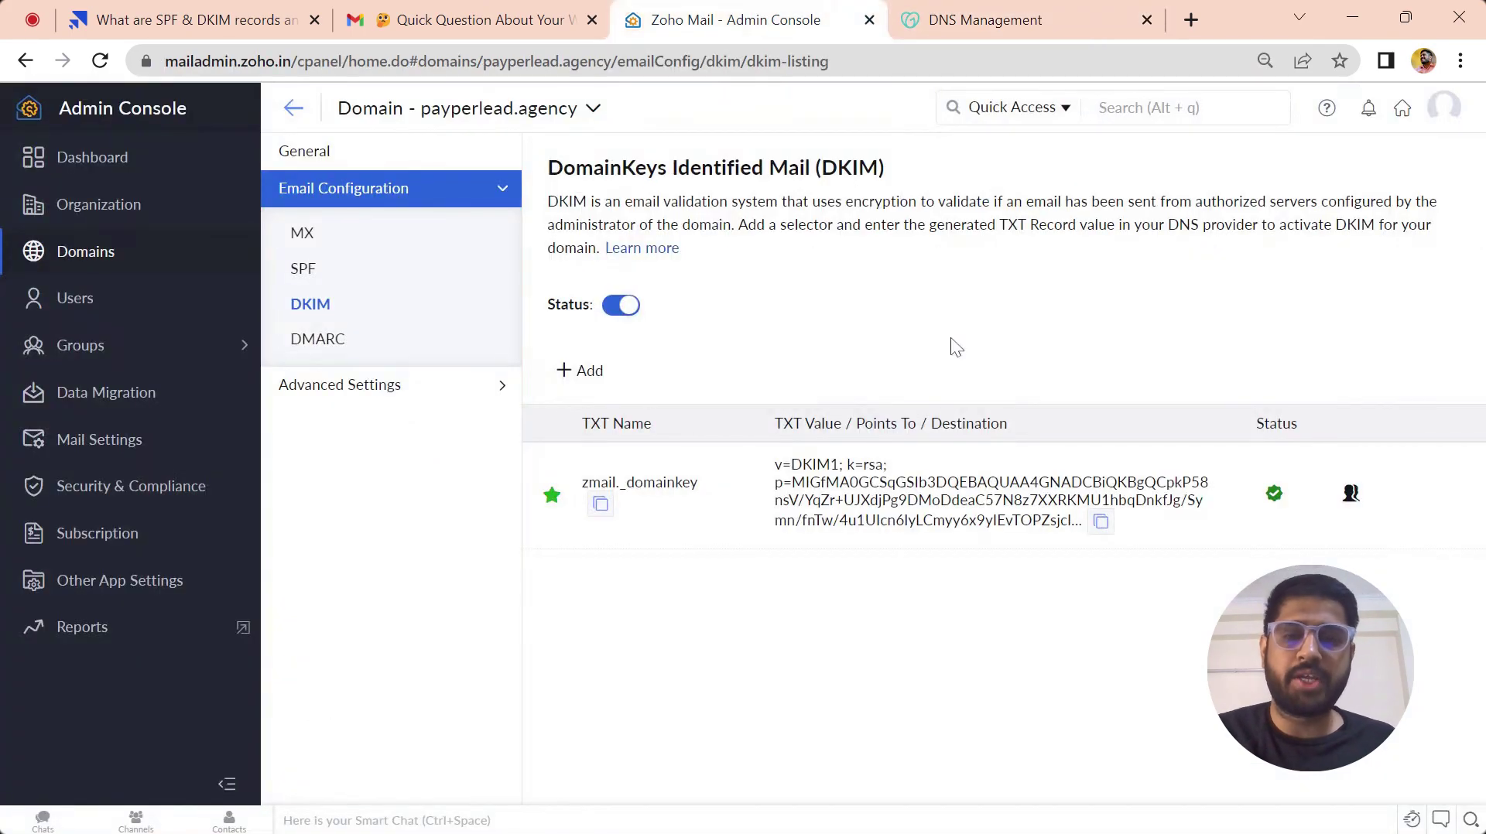